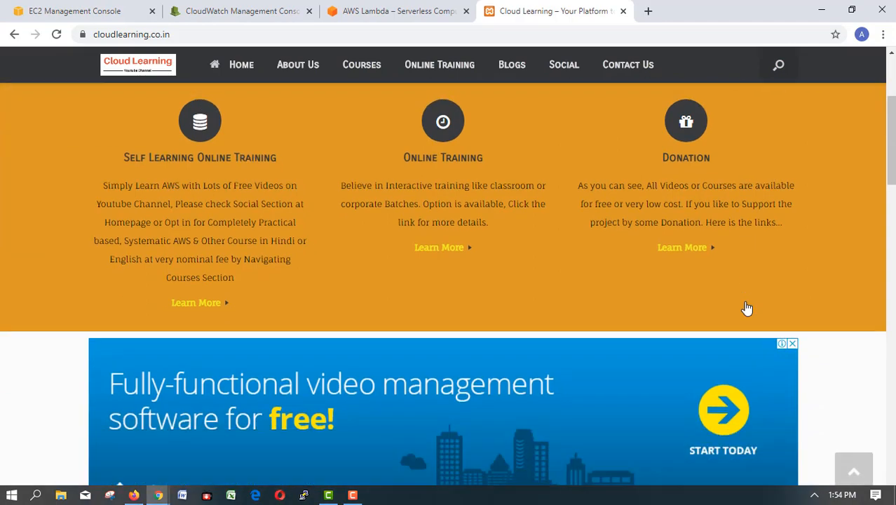
scroll(747, 308, "down", 5)
scroll(746, 309, "up", 8)
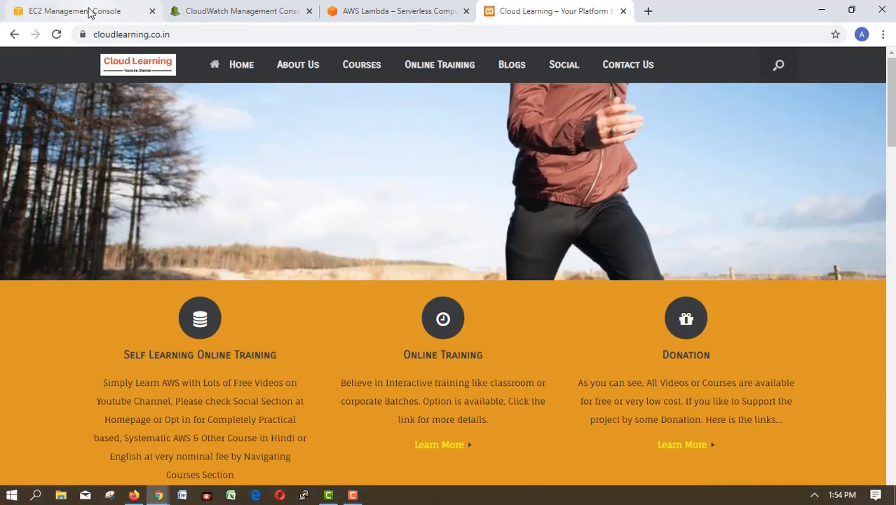
Switch to the AWS console, search the services for "lambda" and open the Lambda service.
left_click(91, 11)
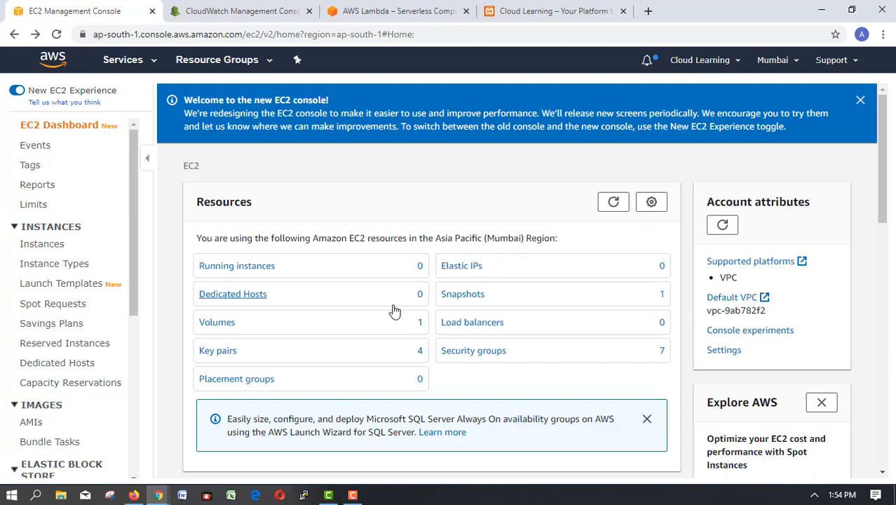
left_click(123, 64)
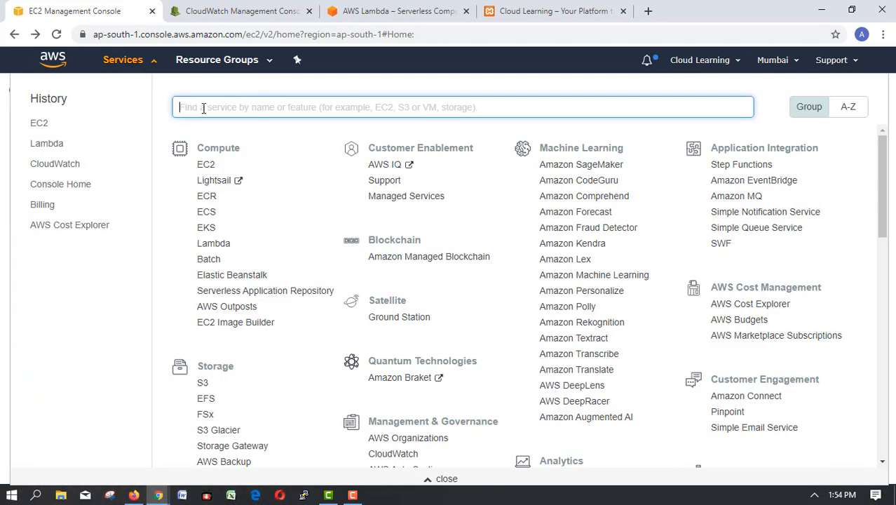
type("l")
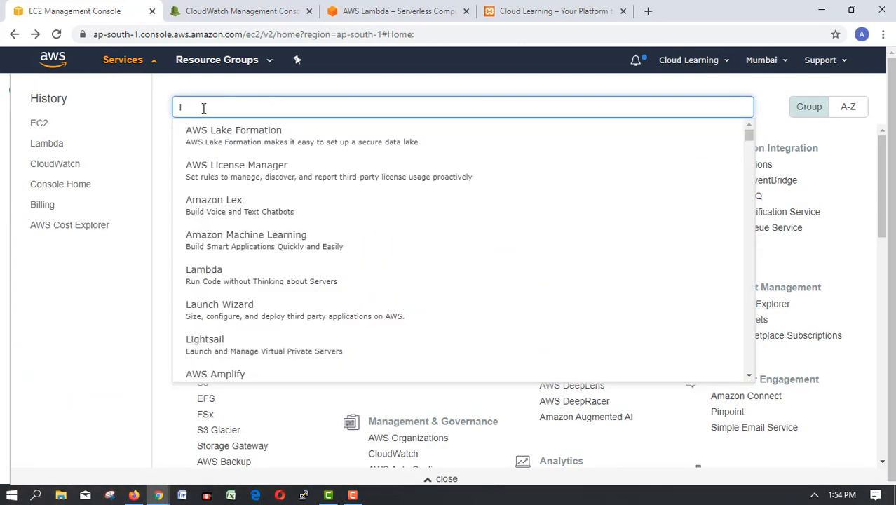
type("ambd")
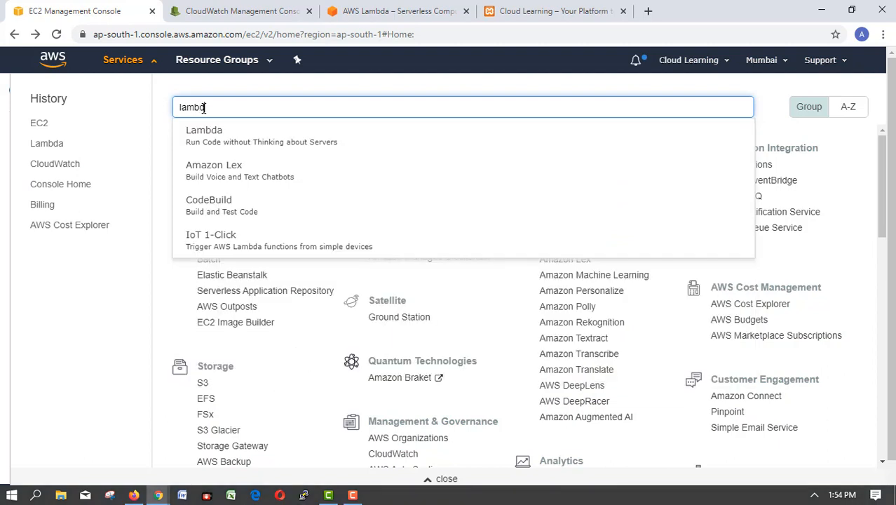
type("a")
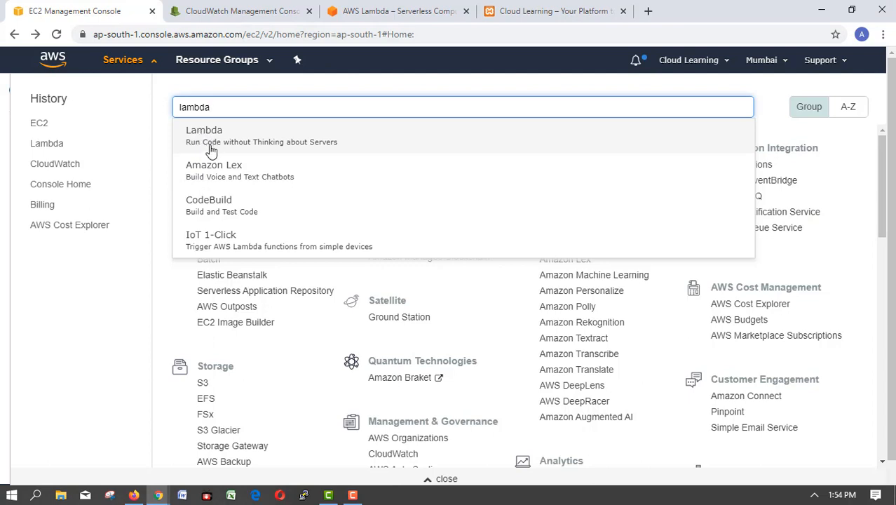
left_click(300, 150)
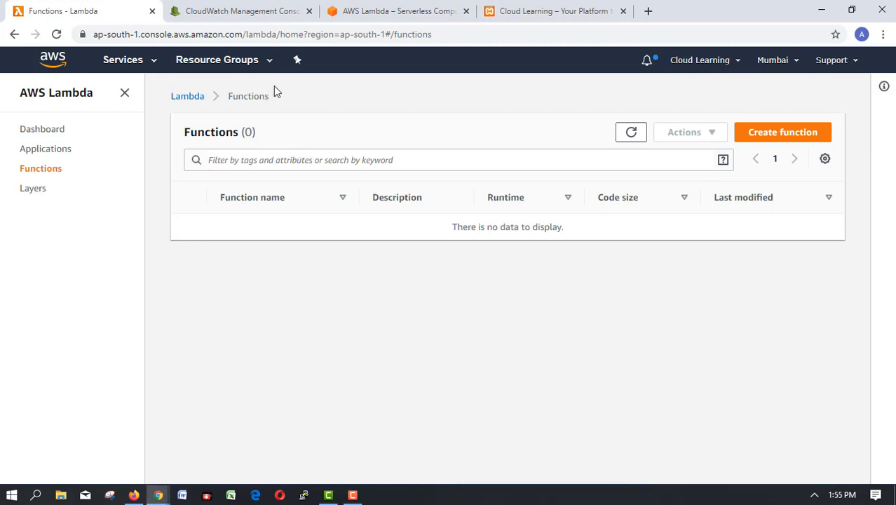
Examine the introduction, Benefits and How it works sections of the AWS Lambda product page.
left_click(410, 14)
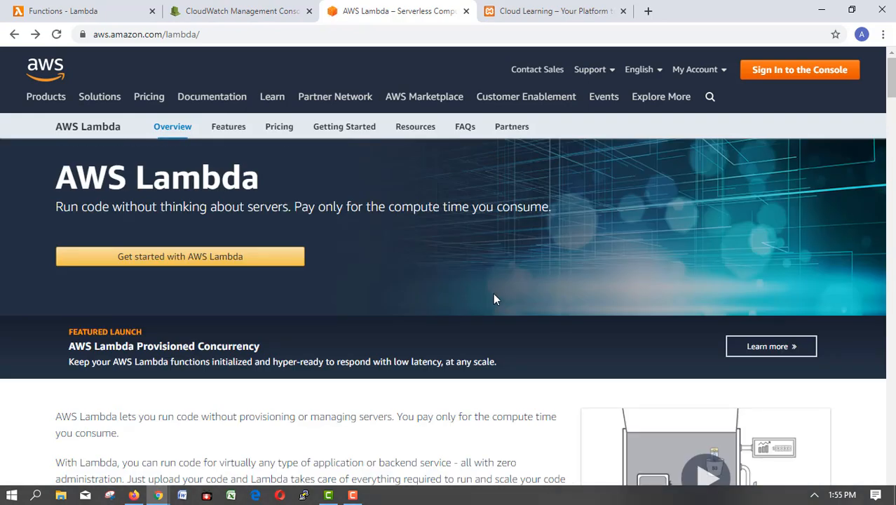
scroll(493, 300, "down", 4)
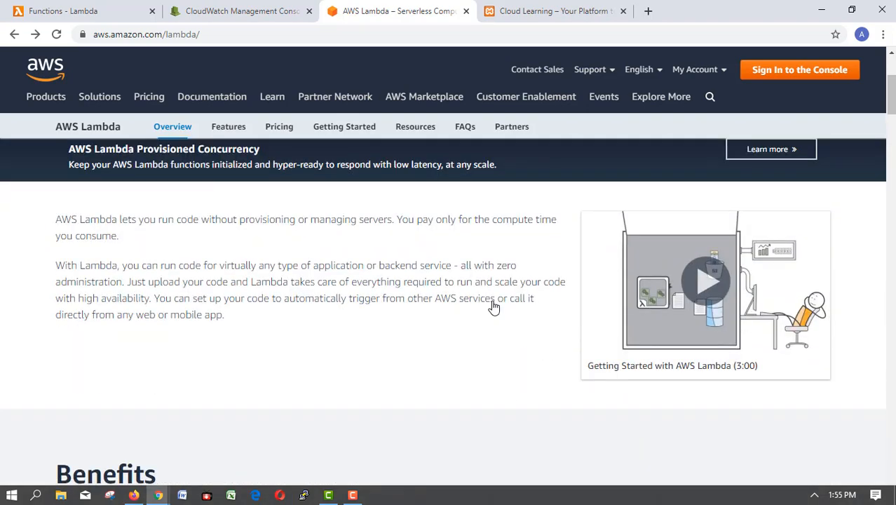
scroll(493, 304, "down", 5)
scroll(492, 302, "up", 9)
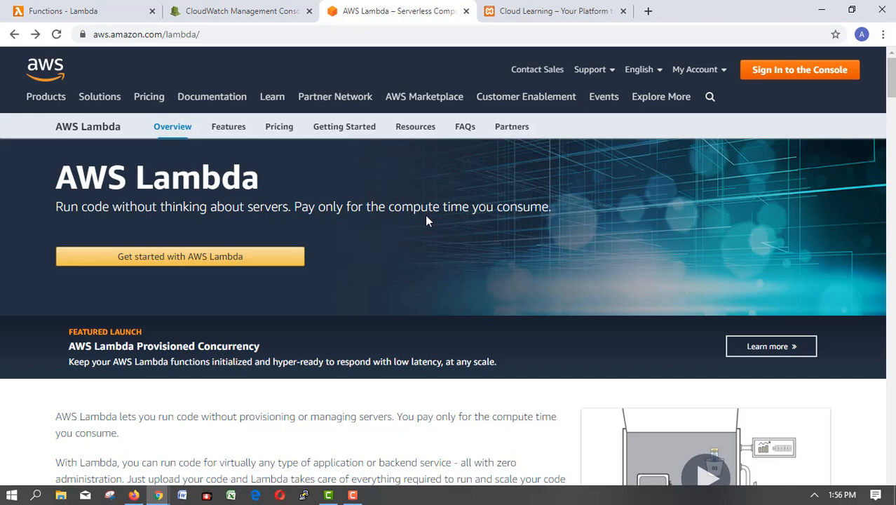
scroll(536, 267, "down", 3)
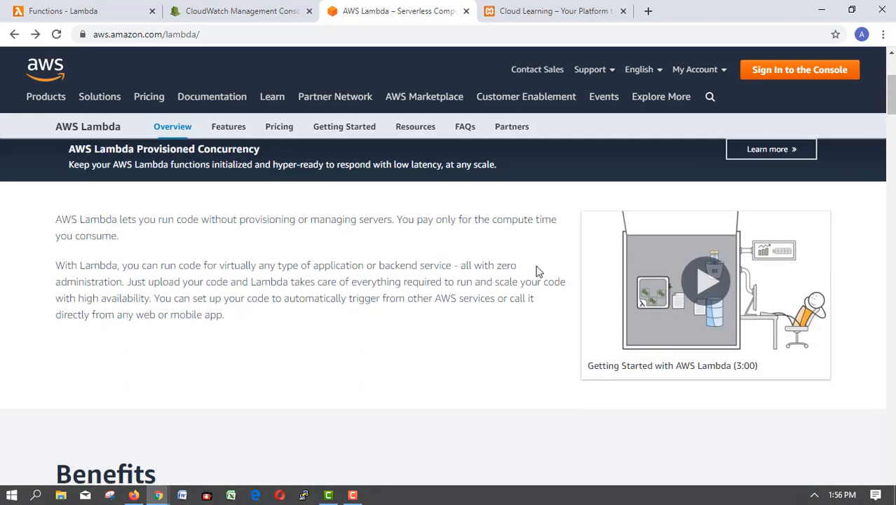
scroll(533, 274, "down", 5)
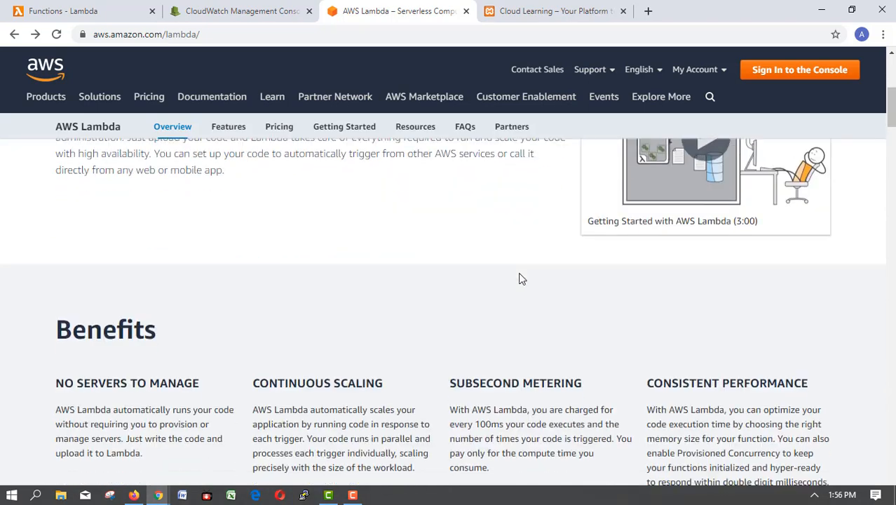
scroll(116, 214, "up", 1)
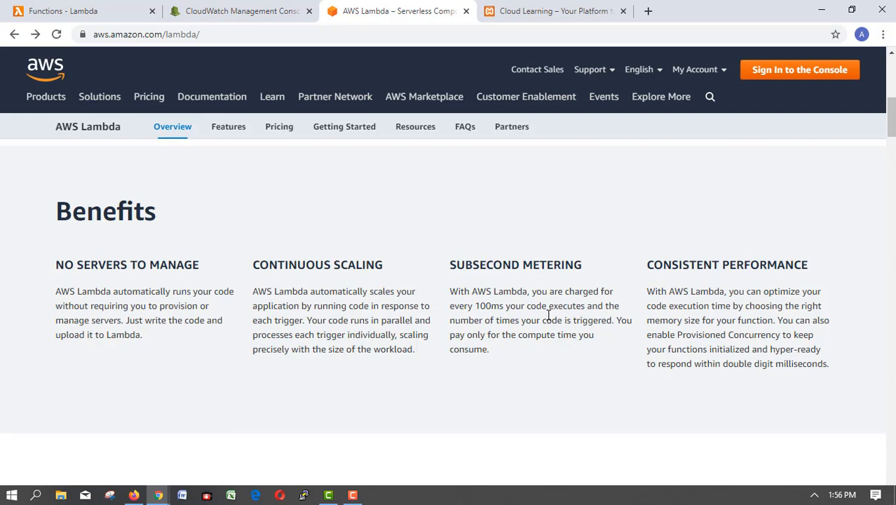
scroll(549, 315, "down", 4)
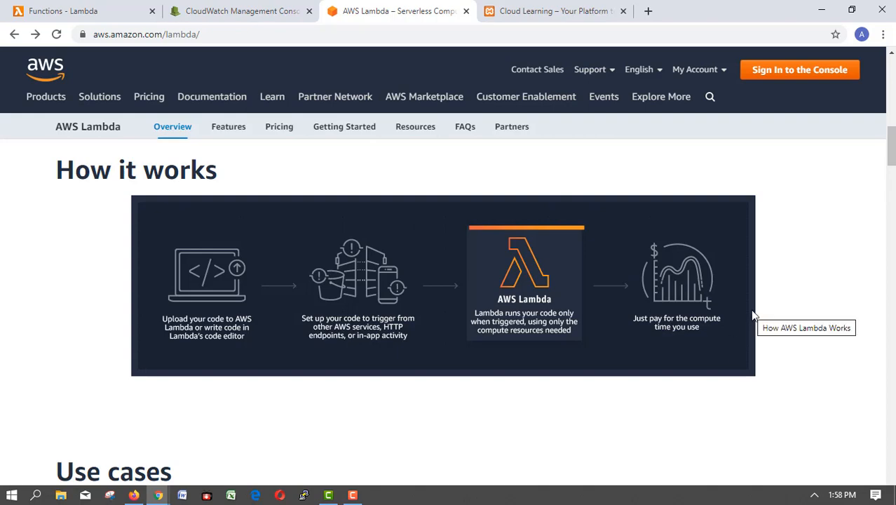
Read through the Lambda use cases, from data processing to backends, and the customer case studies on the product page.
scroll(754, 315, "down", 4)
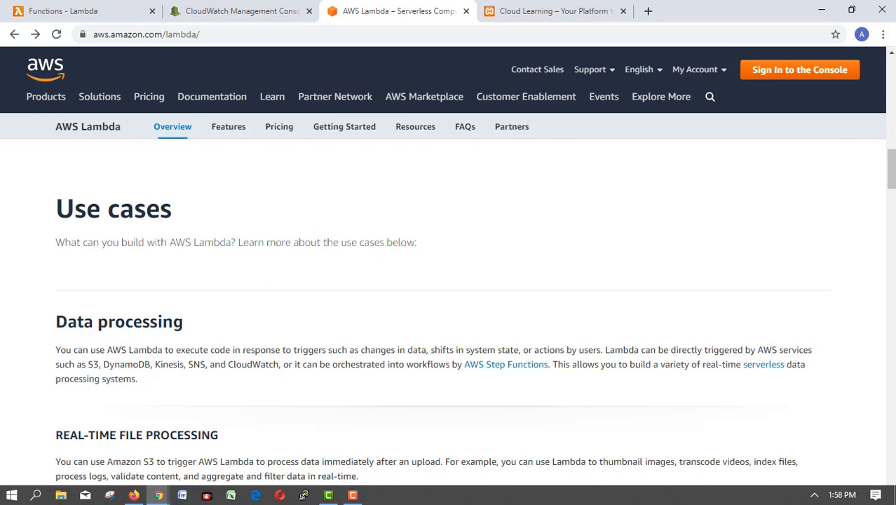
scroll(677, 314, "down", 3)
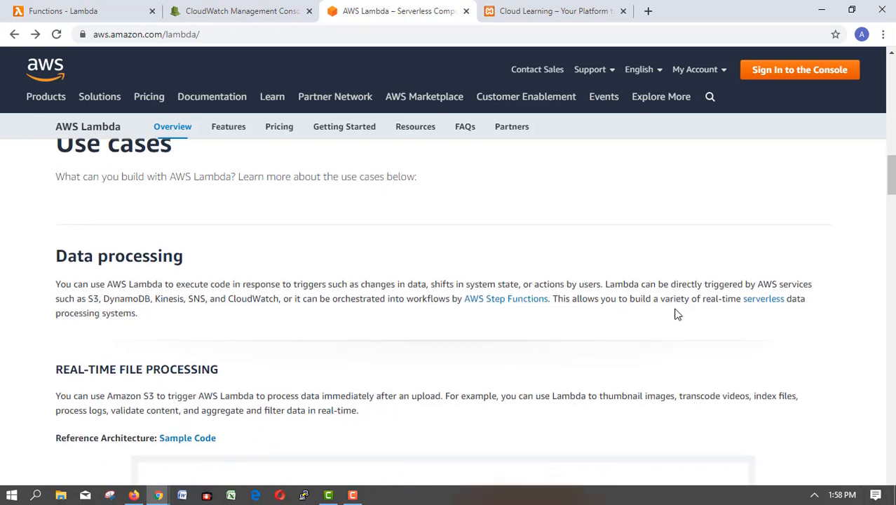
scroll(677, 318, "up", 1)
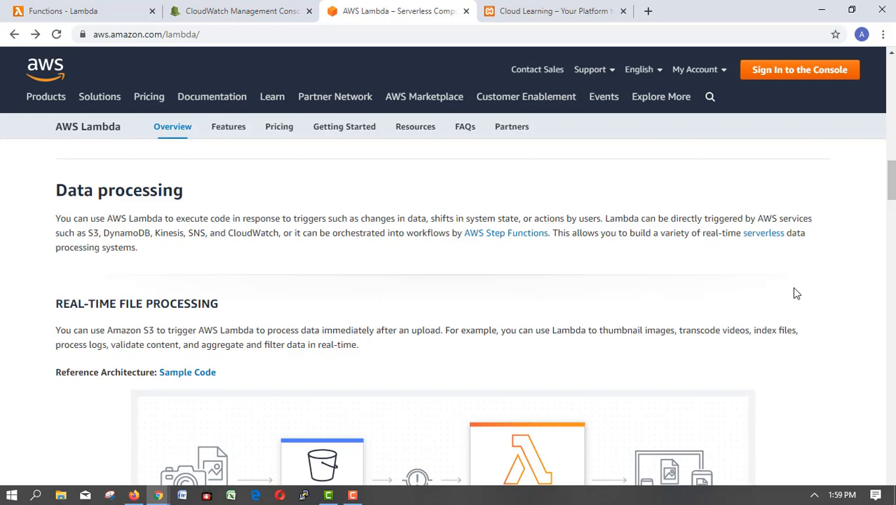
scroll(796, 295, "down", 2)
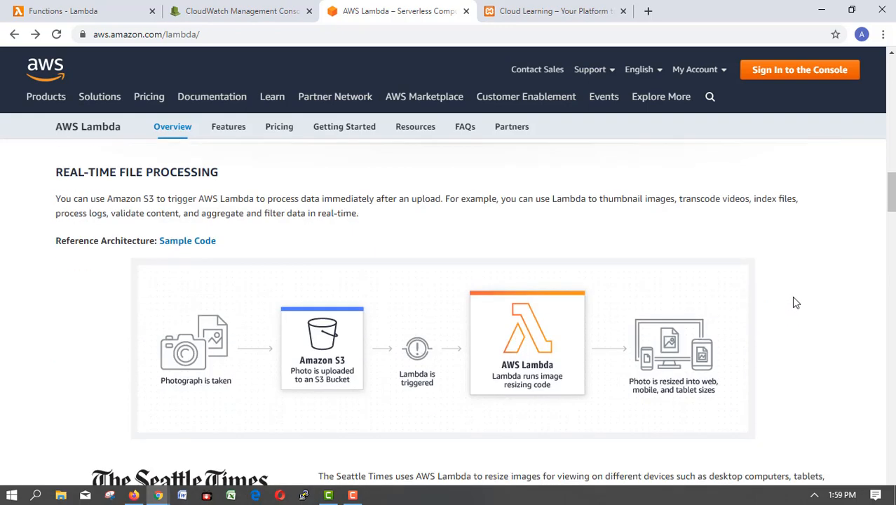
scroll(796, 302, "down", 3)
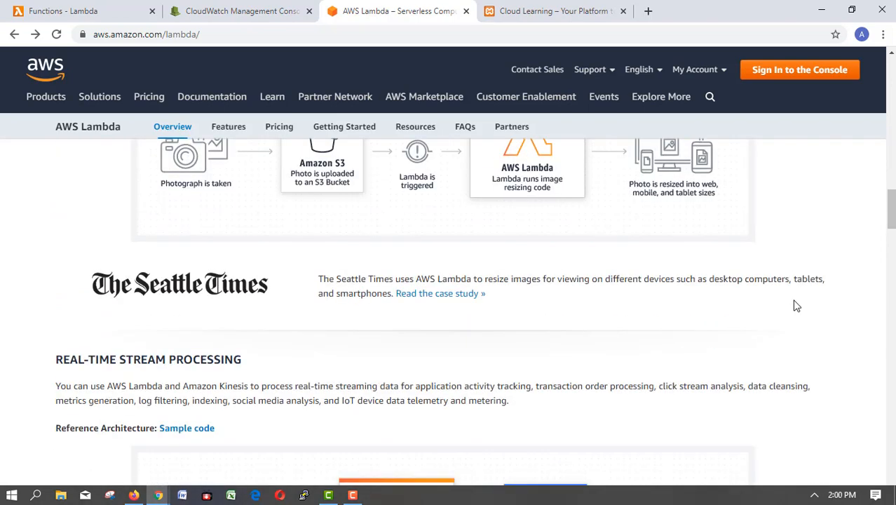
scroll(795, 306, "down", 9)
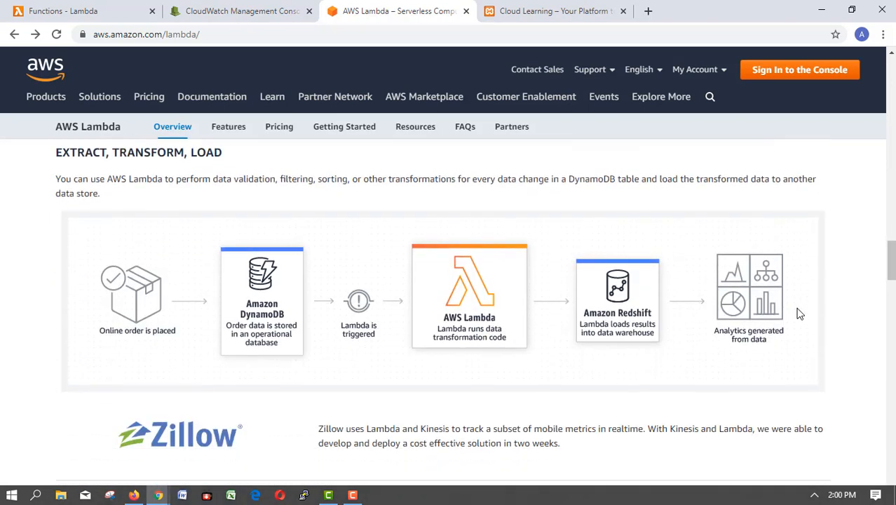
scroll(800, 313, "down", 3)
scroll(799, 315, "up", 3)
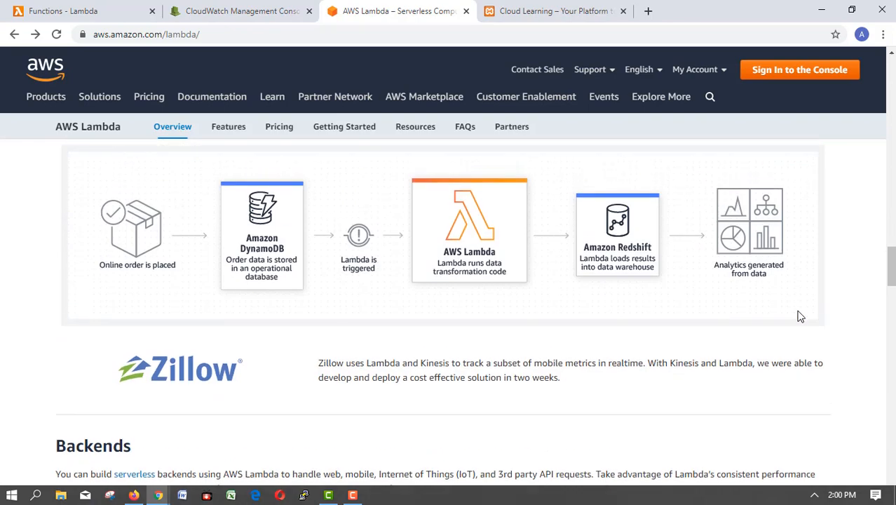
scroll(799, 316, "down", 4)
scroll(799, 319, "down", 10)
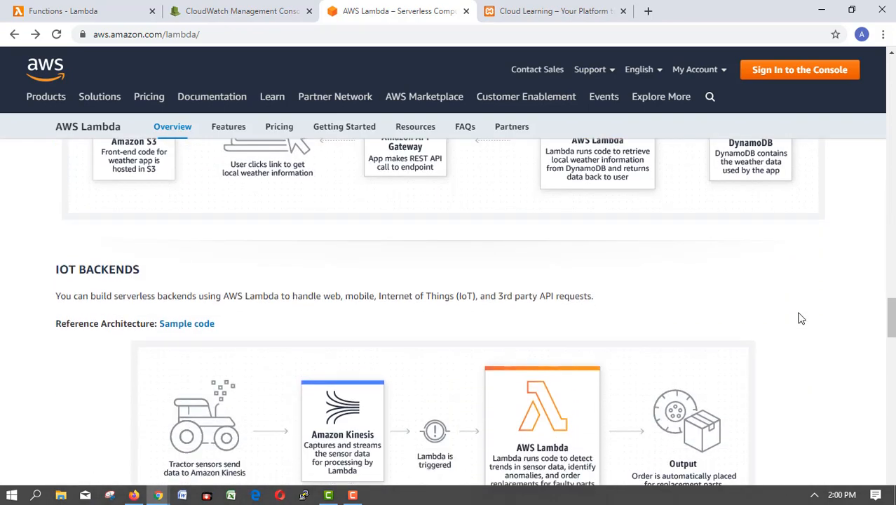
scroll(785, 309, "down", 6)
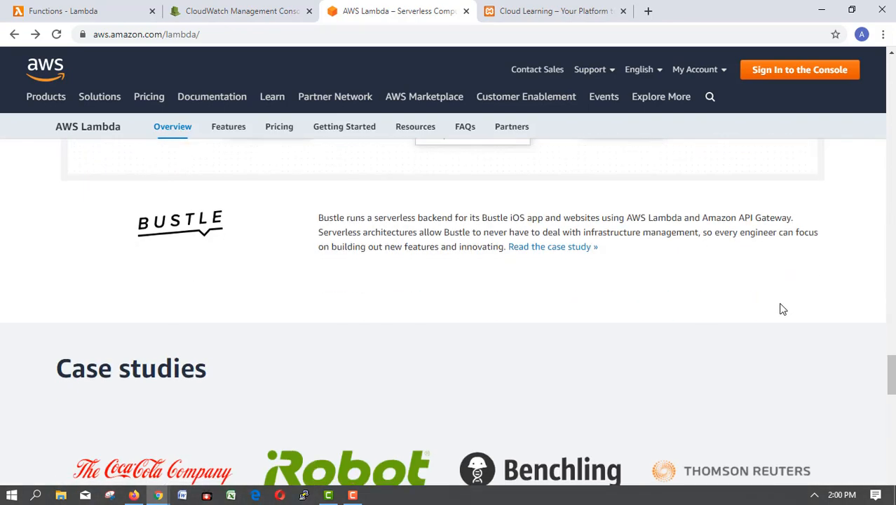
scroll(781, 309, "down", 3)
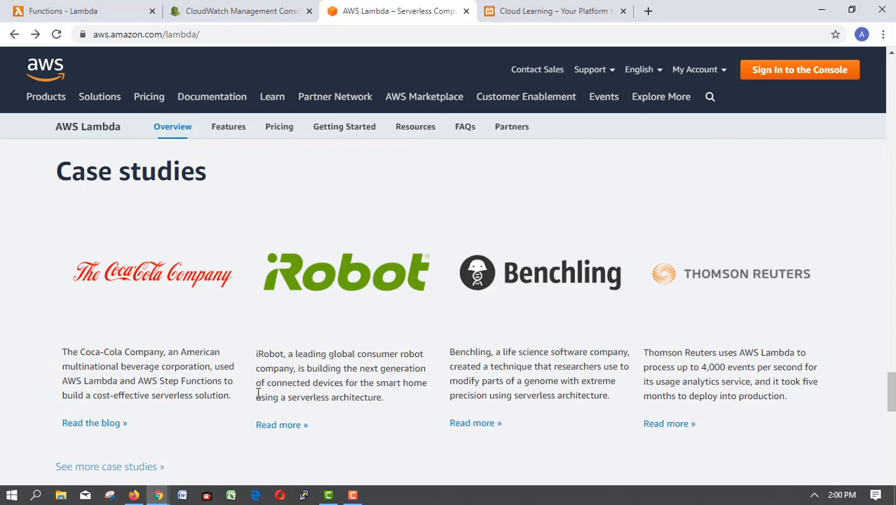
Return to the Lambda console and start creating a new function from its dashboard.
left_click(92, 9)
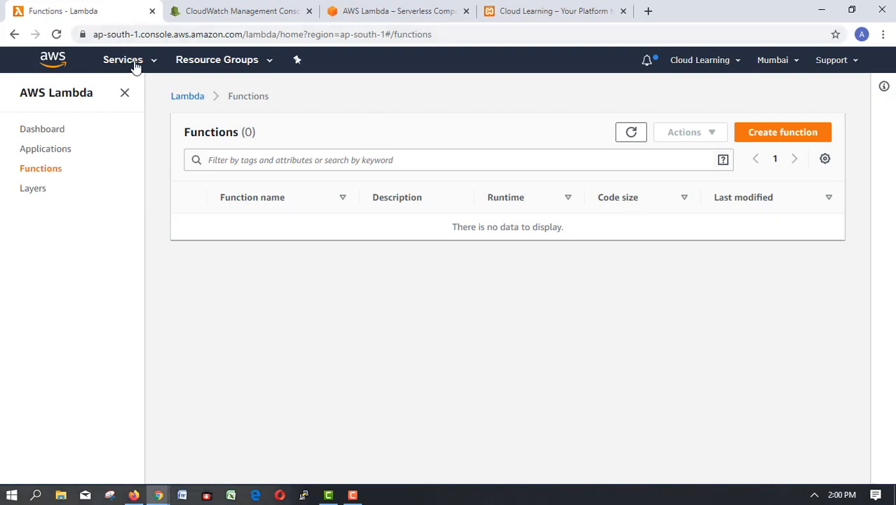
left_click(30, 134)
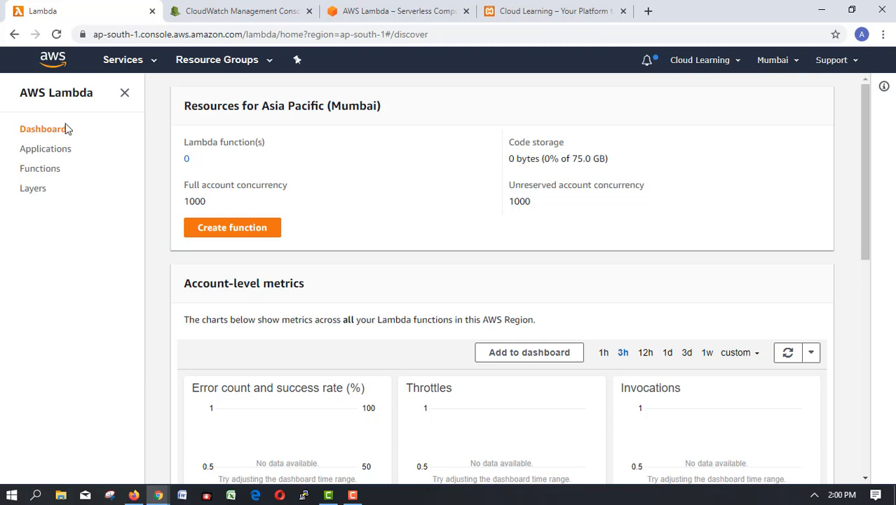
left_click(265, 238)
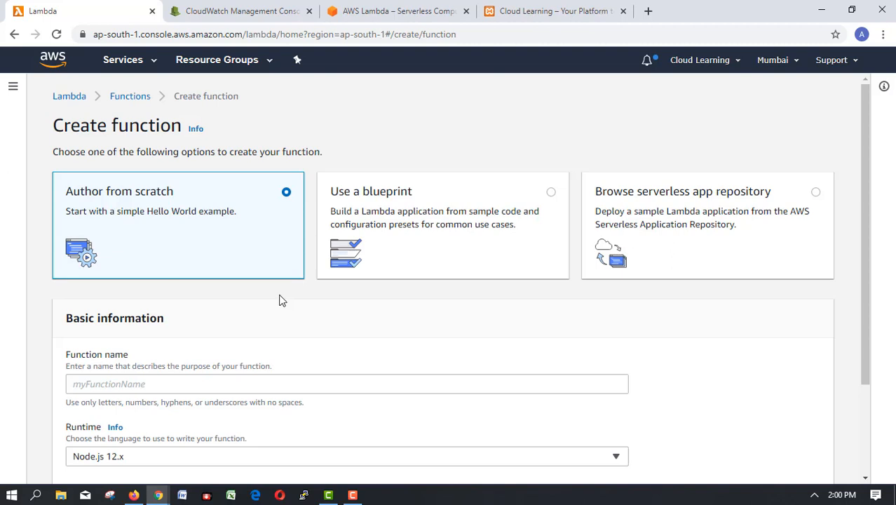
View the "Use a blueprint" creation option and set the method back to "Author from scratch".
scroll(196, 300, "down", 2)
scroll(177, 243, "up", 2)
left_click(551, 192)
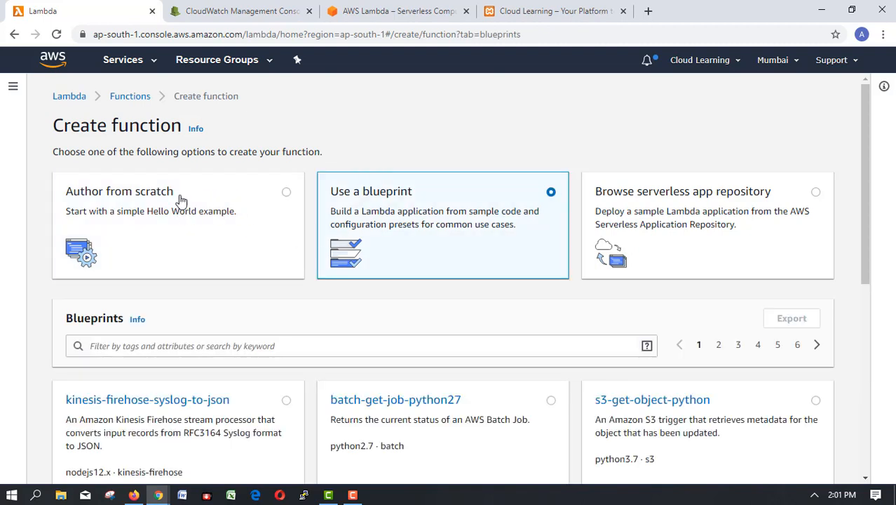
left_click(286, 192)
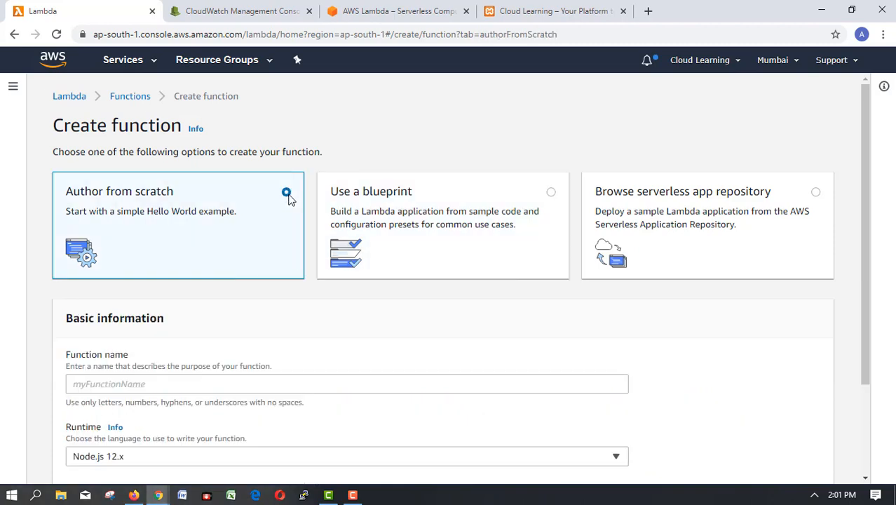
Name the new from-scratch function "Test" in its basic information.
scroll(302, 203, "down", 2)
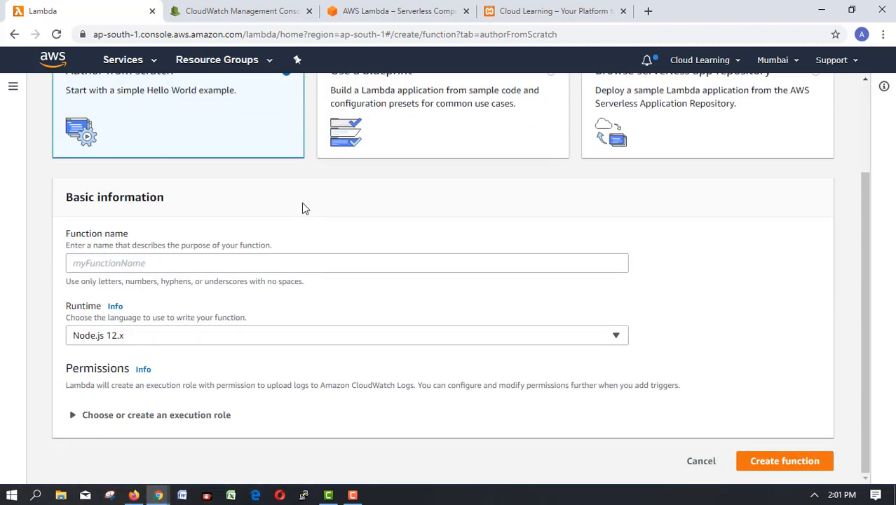
scroll(303, 202, "up", 2)
scroll(315, 203, "down", 1)
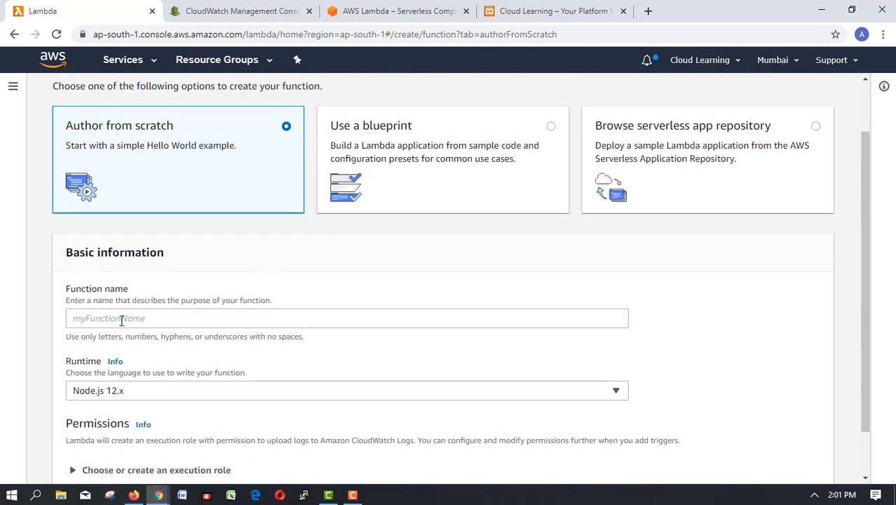
left_click(100, 319)
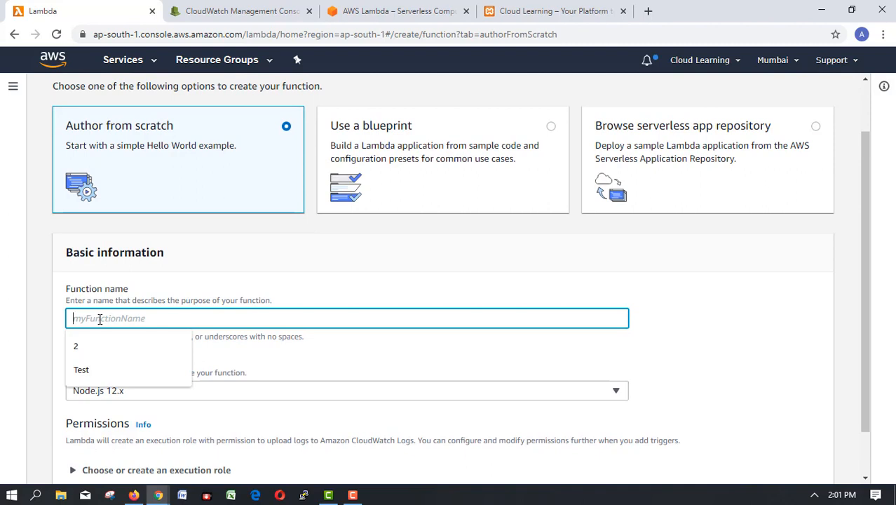
type("Test")
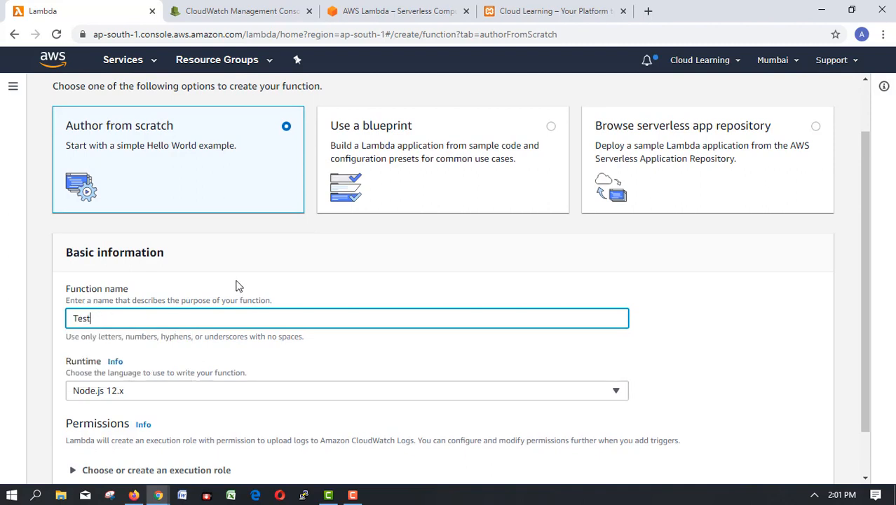
left_click(248, 281)
Look through the supported runtimes and set the function's runtime to Python 2.7.
scroll(248, 280, "down", 1)
left_click(144, 341)
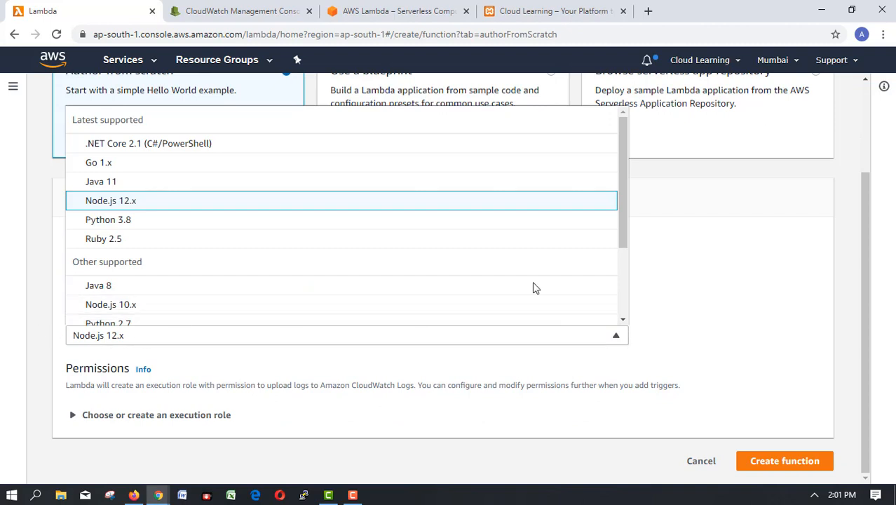
scroll(224, 261, "down", 1)
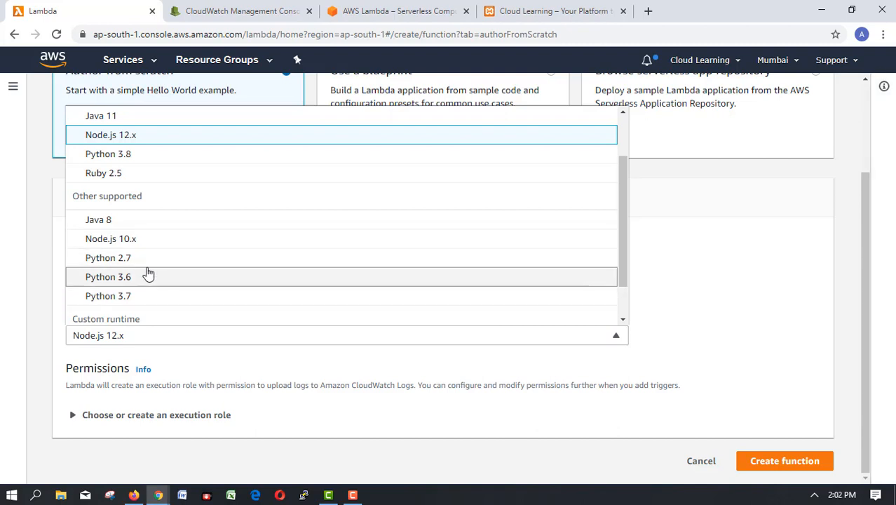
scroll(115, 226, "up", 2)
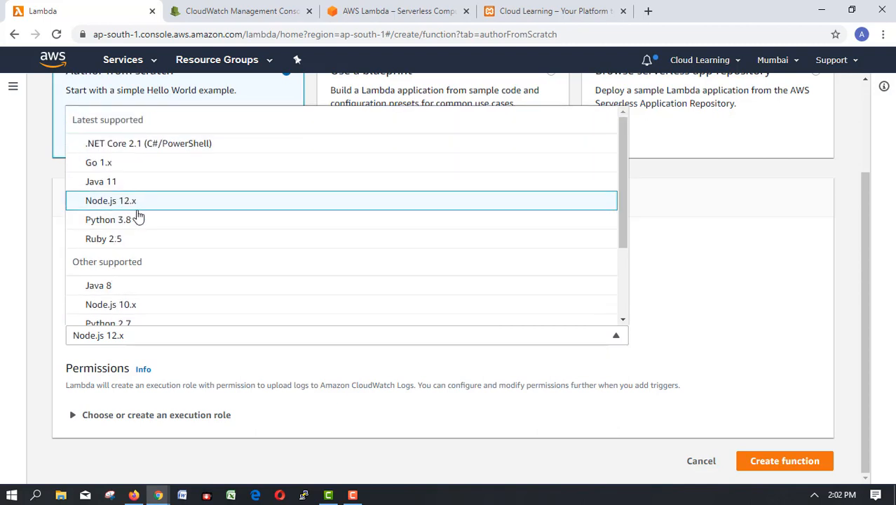
scroll(190, 231, "down", 2)
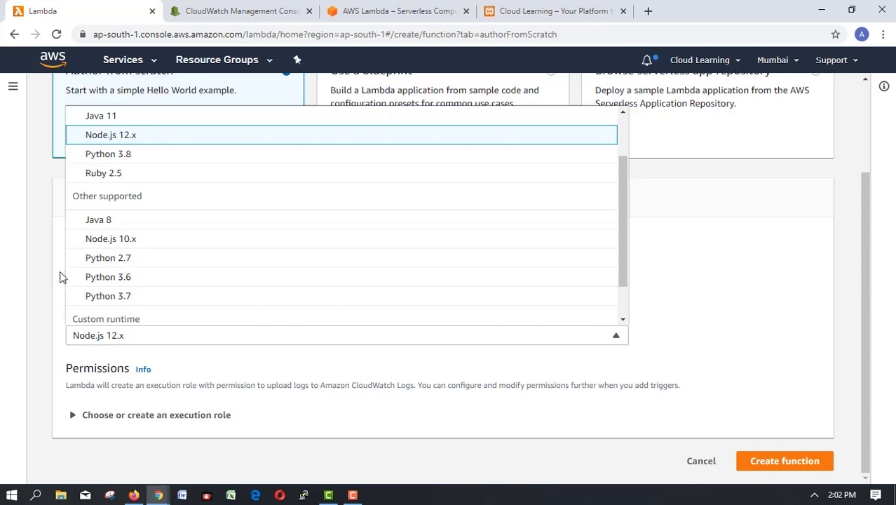
scroll(155, 291, "down", 1)
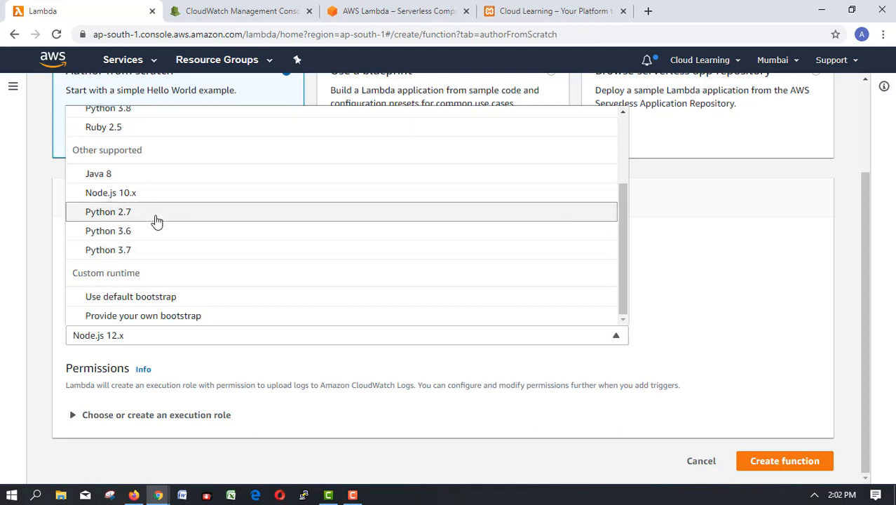
left_click(155, 221)
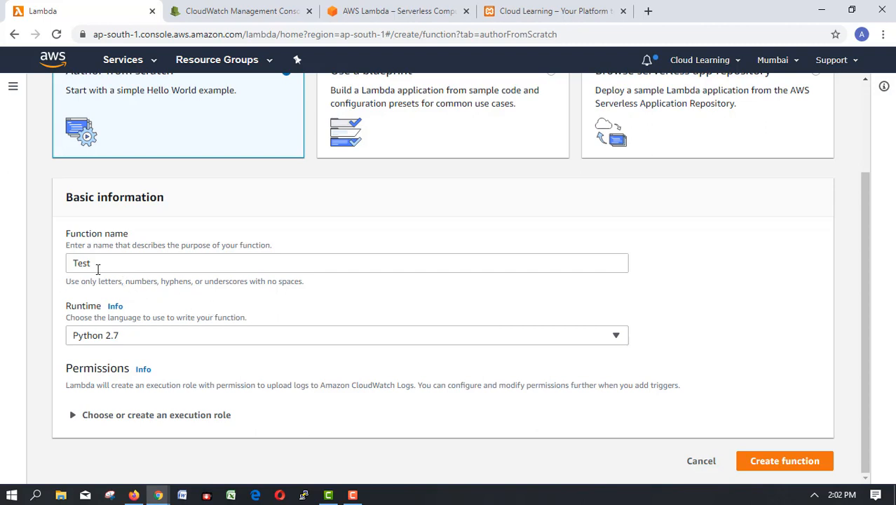
left_click(132, 337)
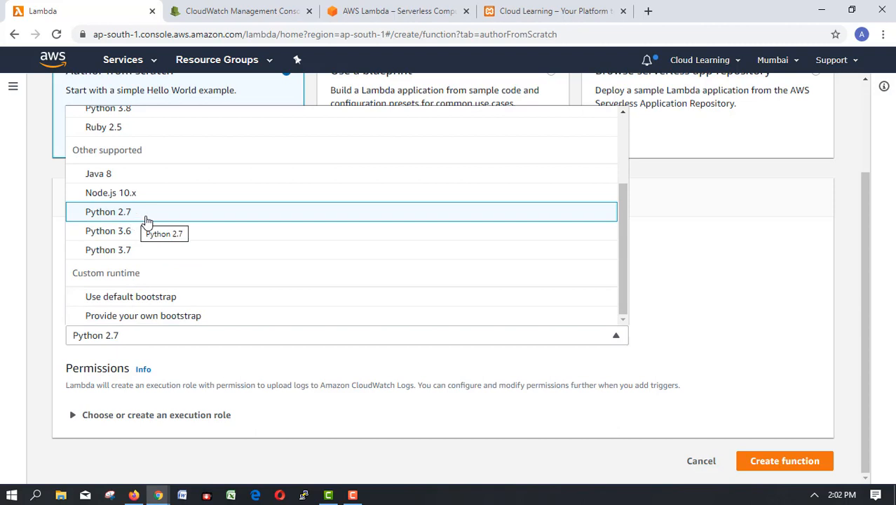
scroll(350, 282, "up", 2)
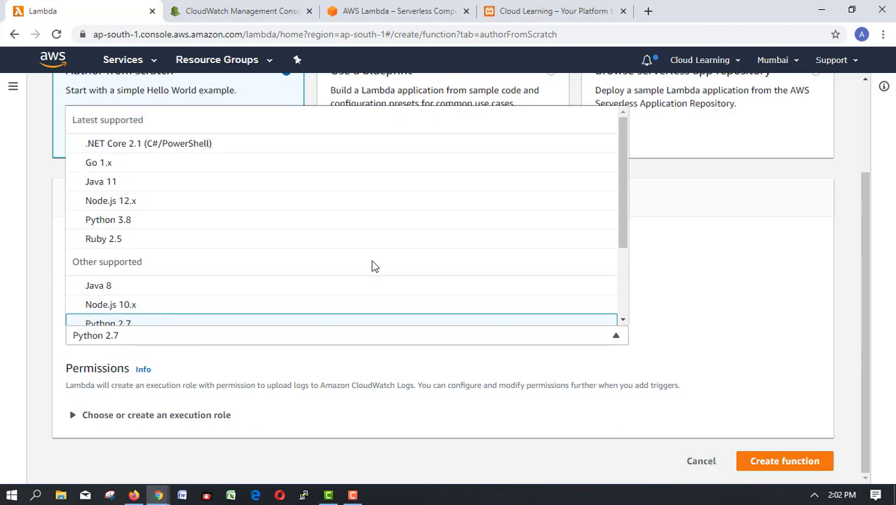
scroll(421, 257, "down", 4)
left_click(717, 292)
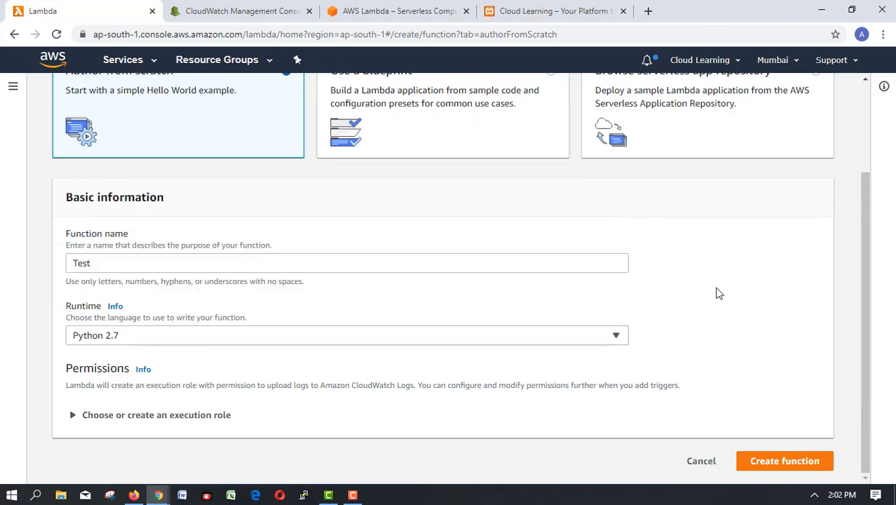
Review the execution role options, keep "Create a new role with basic Lambda permissions", and create the function.
left_click(200, 416)
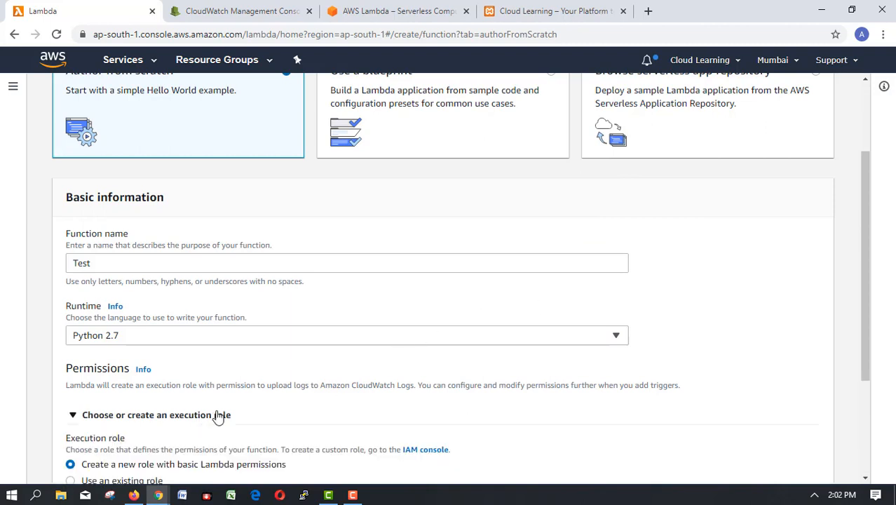
scroll(219, 417, "down", 3)
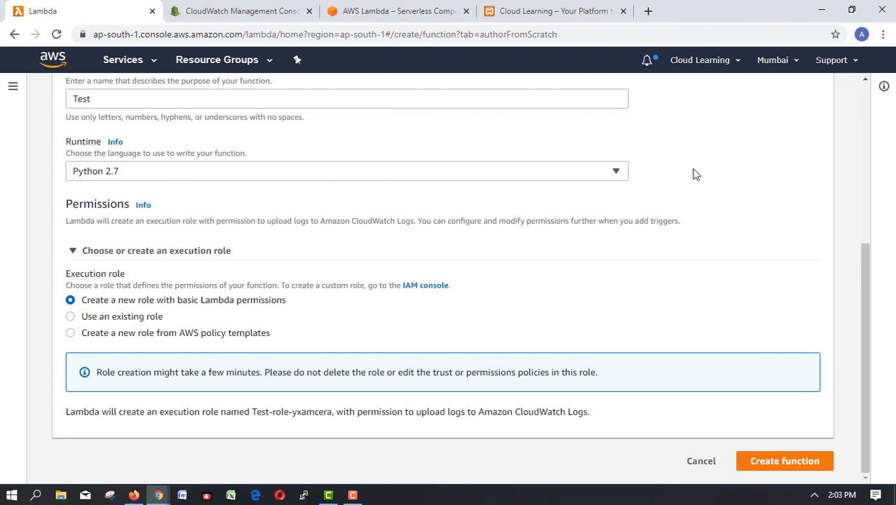
scroll(693, 173, "up", 5)
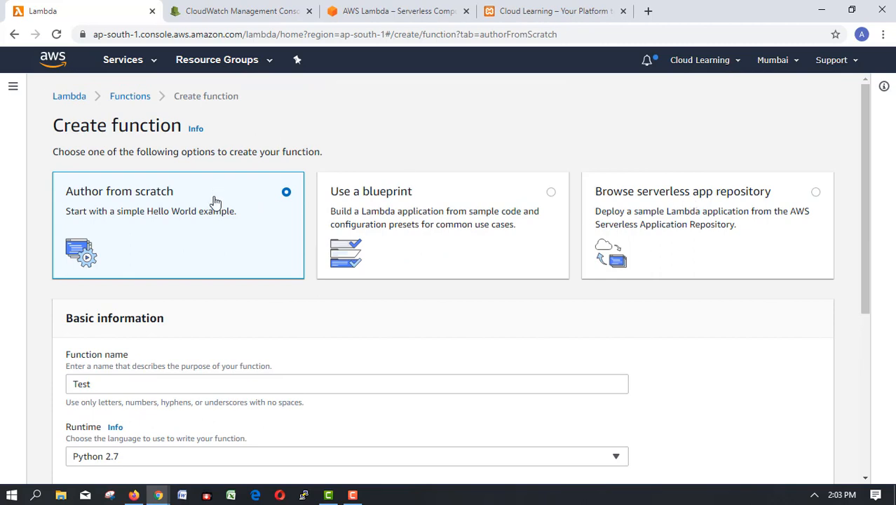
scroll(175, 319, "down", 2)
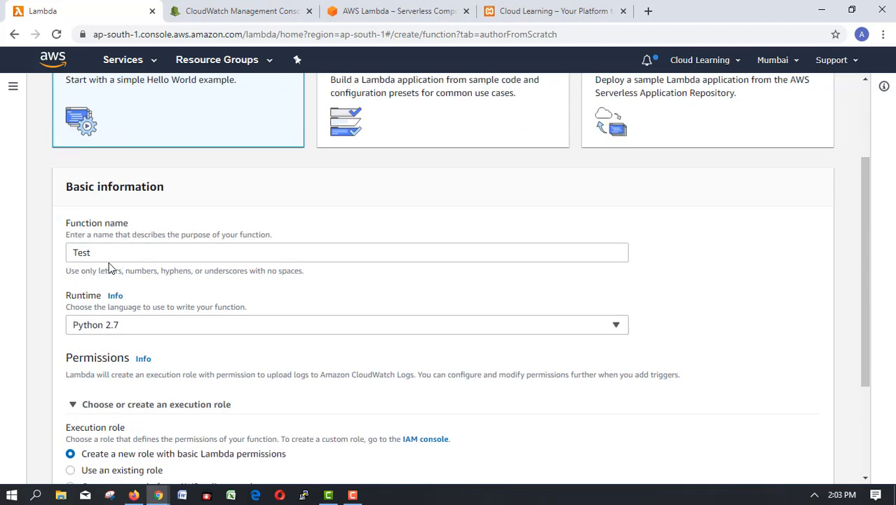
scroll(273, 263, "down", 3)
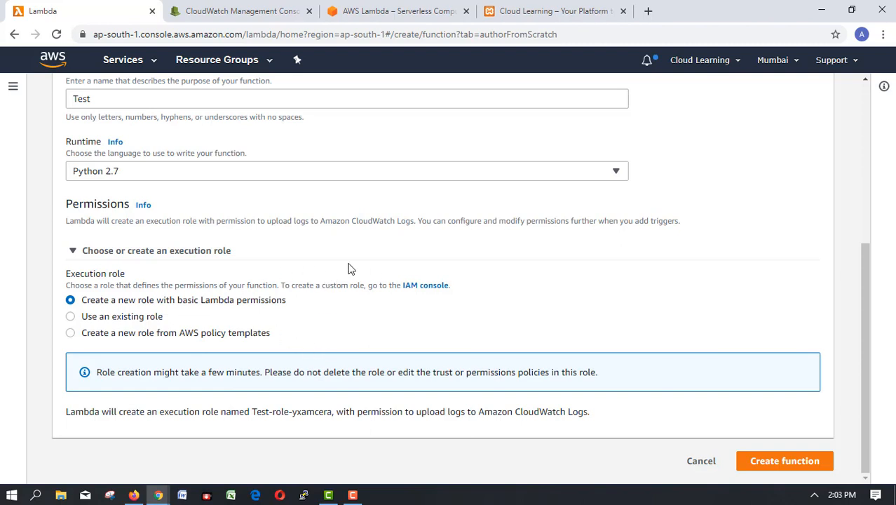
left_click(777, 469)
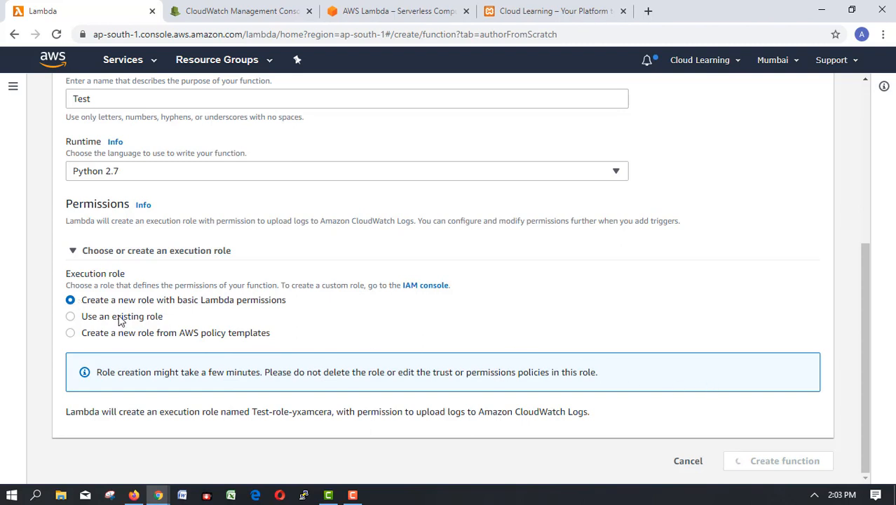
left_click(148, 333)
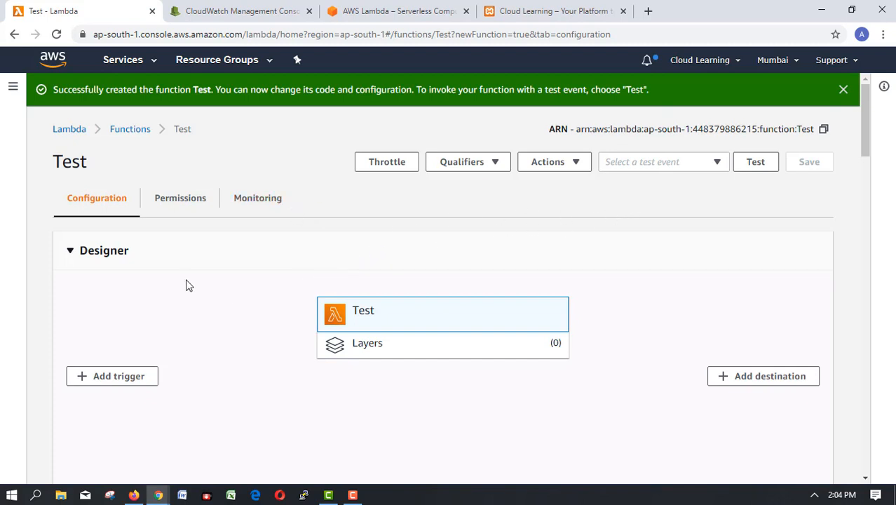
Look over the Test function's Designer section and the default code in lambda_function.
scroll(194, 289, "down", 1)
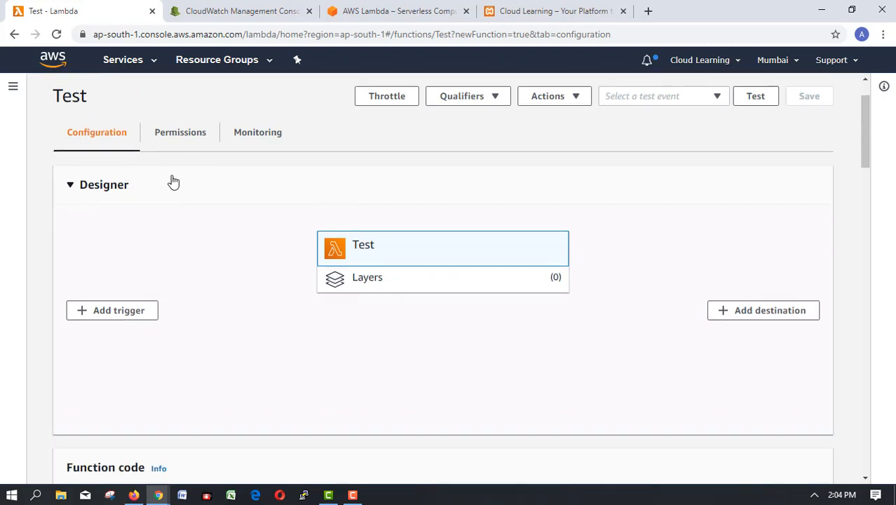
scroll(171, 181, "up", 1)
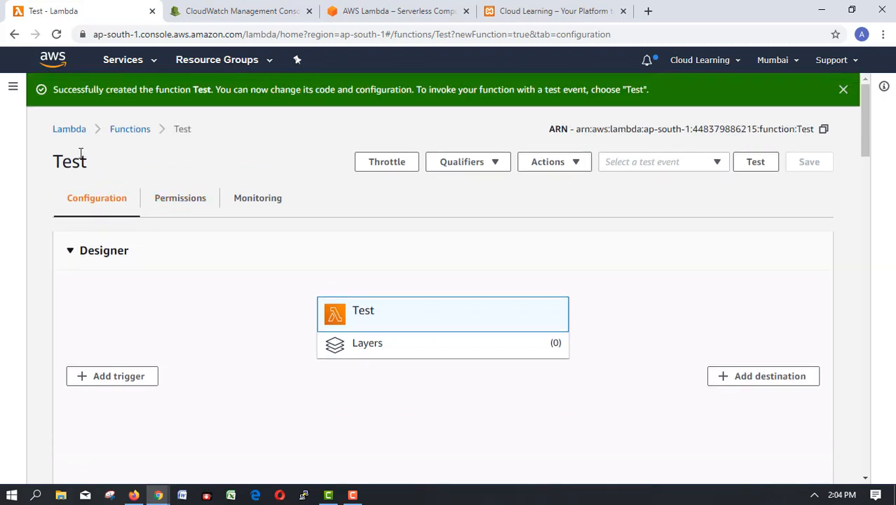
scroll(293, 271, "down", 1)
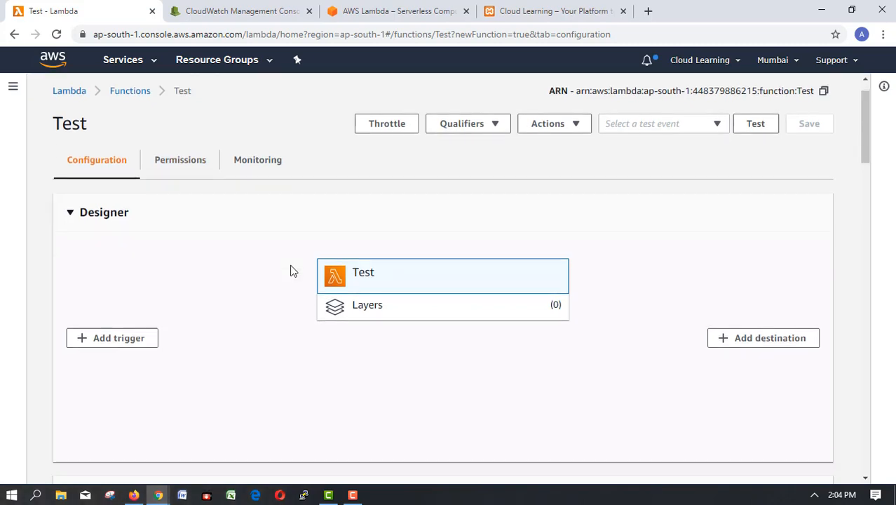
scroll(293, 271, "down", 6)
left_click(377, 313)
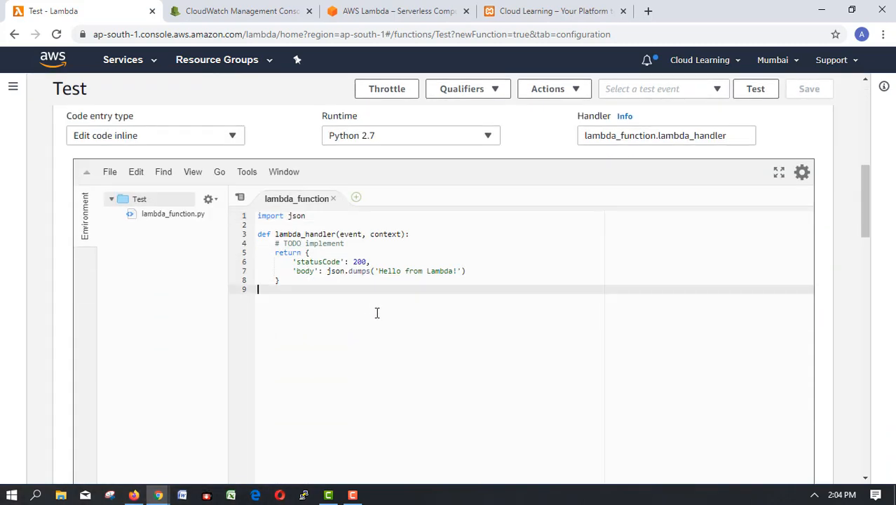
left_click_drag(377, 313, 261, 220)
View the runtime choices in the function code settings, leaving Python 2.7 selected.
scroll(518, 301, "up", 3)
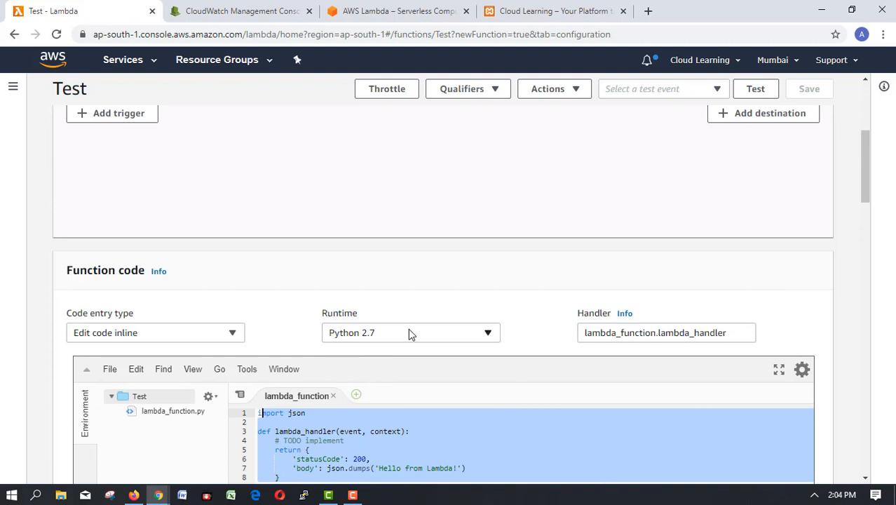
left_click(398, 334)
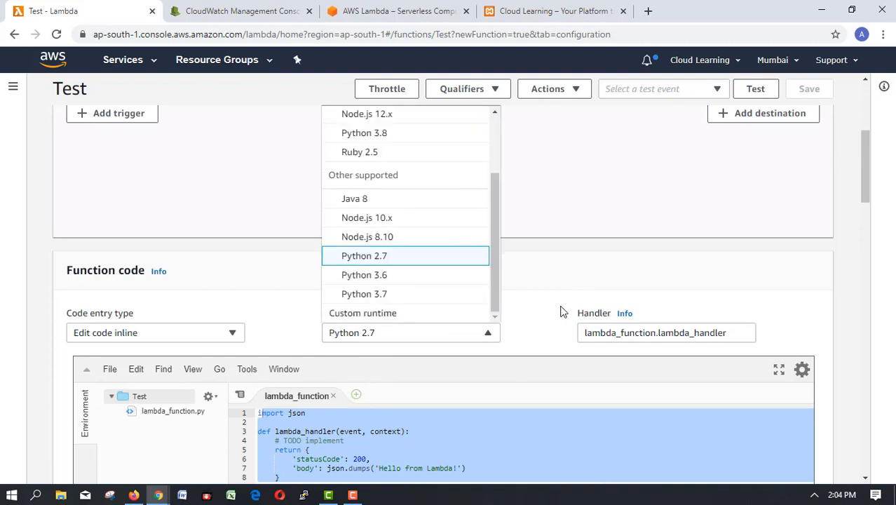
left_click(553, 314)
scroll(491, 351, "down", 3)
left_click(398, 303)
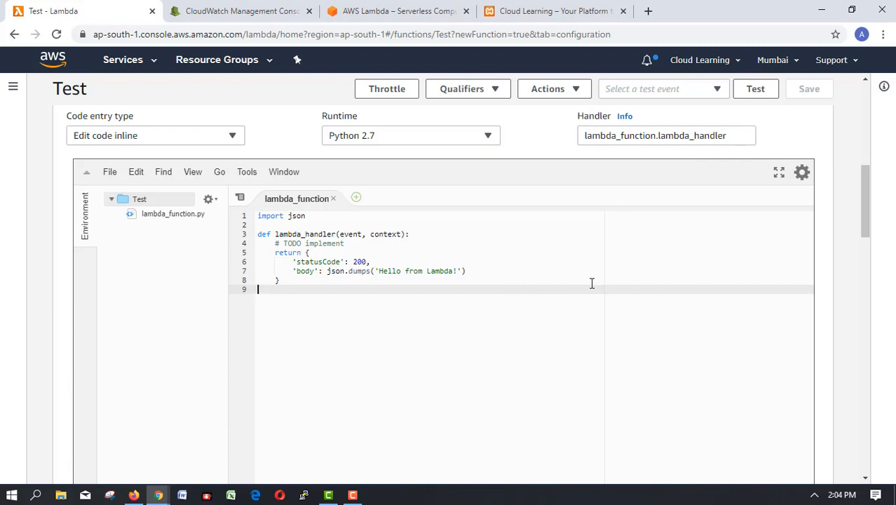
Examine the default lambda_handler code together with its function code settings.
scroll(591, 282, "up", 1)
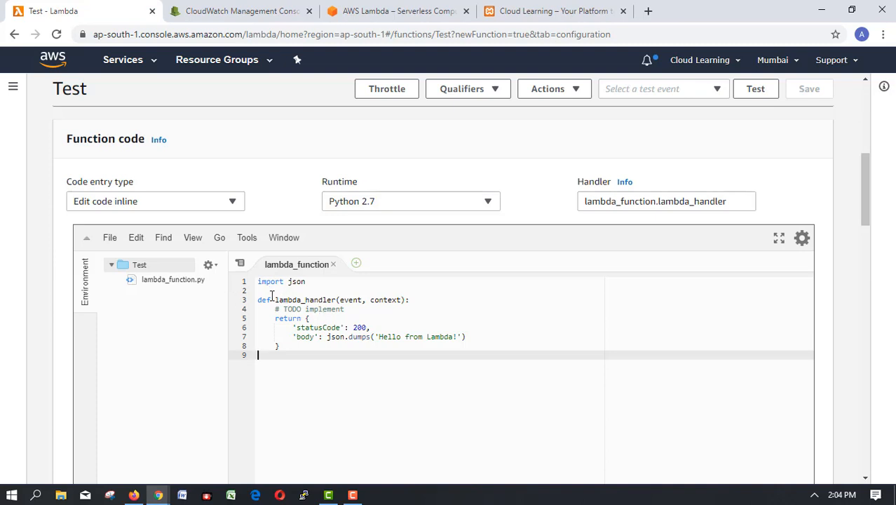
left_click_drag(260, 281, 515, 381)
scroll(481, 403, "up", 2)
scroll(408, 379, "down", 2)
left_click(387, 358)
scroll(322, 316, "down", 2)
Start adding a trigger to the Test function and look through the available trigger sources.
scroll(324, 317, "up", 5)
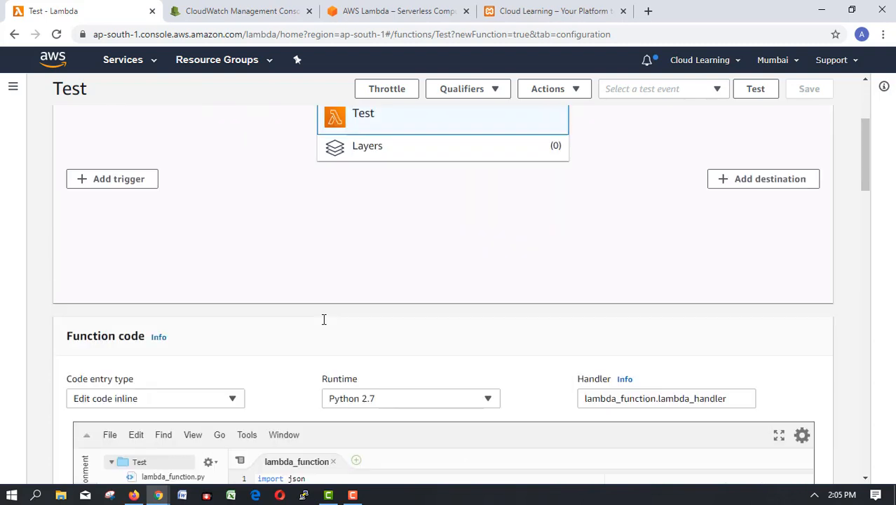
scroll(323, 317, "up", 2)
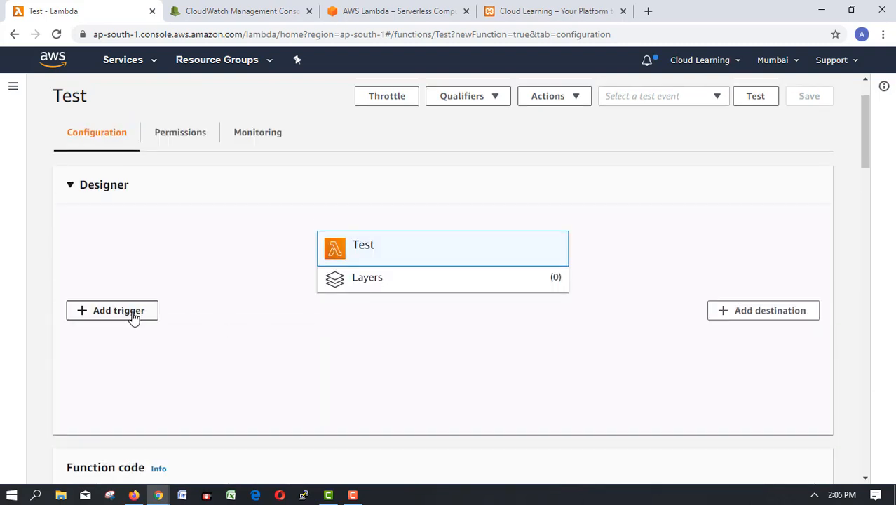
left_click(133, 317)
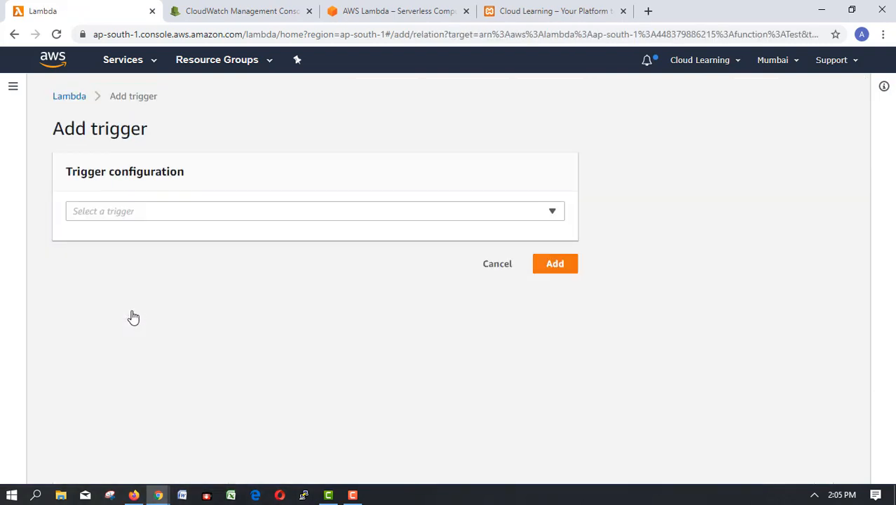
left_click(125, 213)
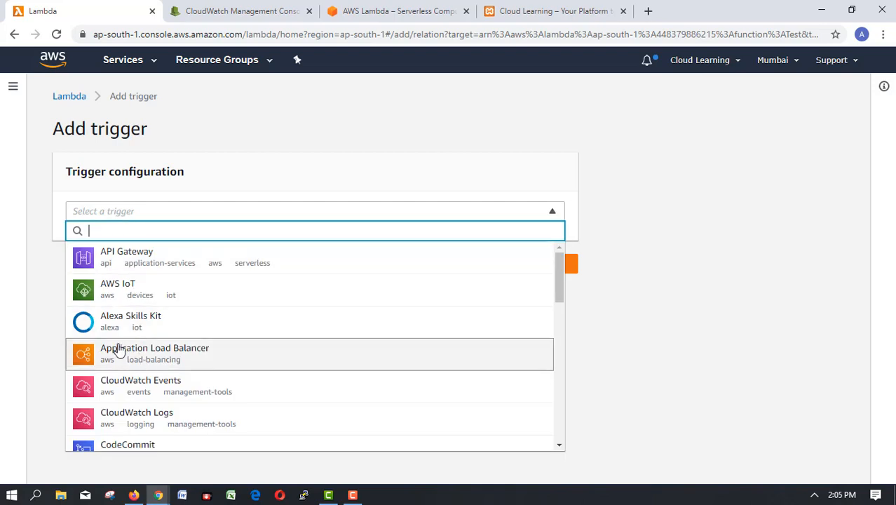
scroll(119, 351, "down", 2)
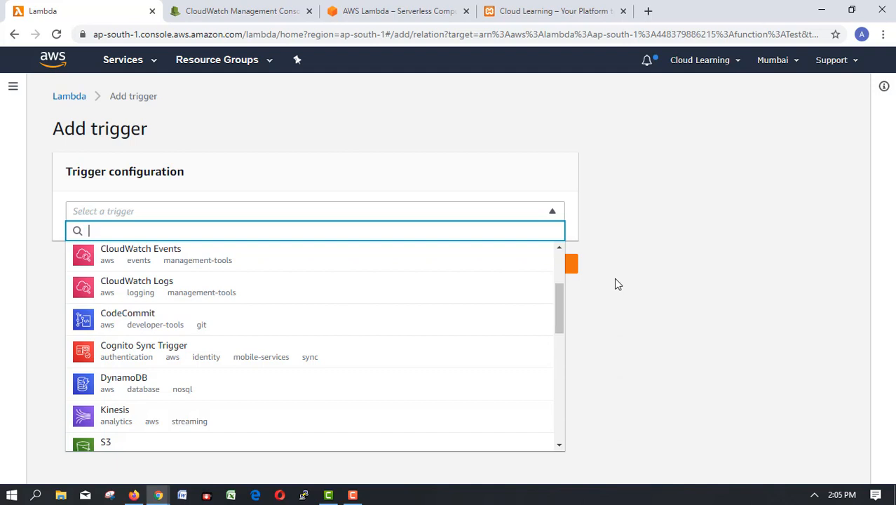
Switch to CloudWatch Events and start a new rule with a Schedule event source based on a cron expression.
left_click(241, 11)
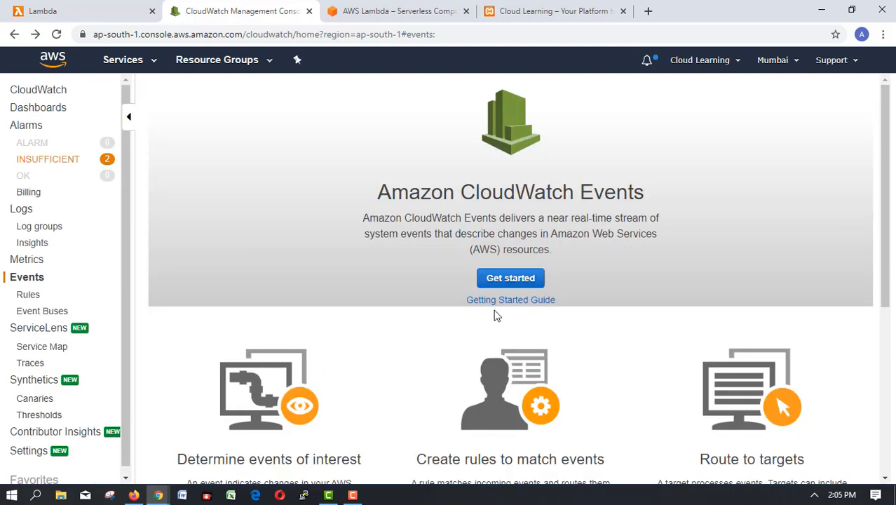
left_click(509, 278)
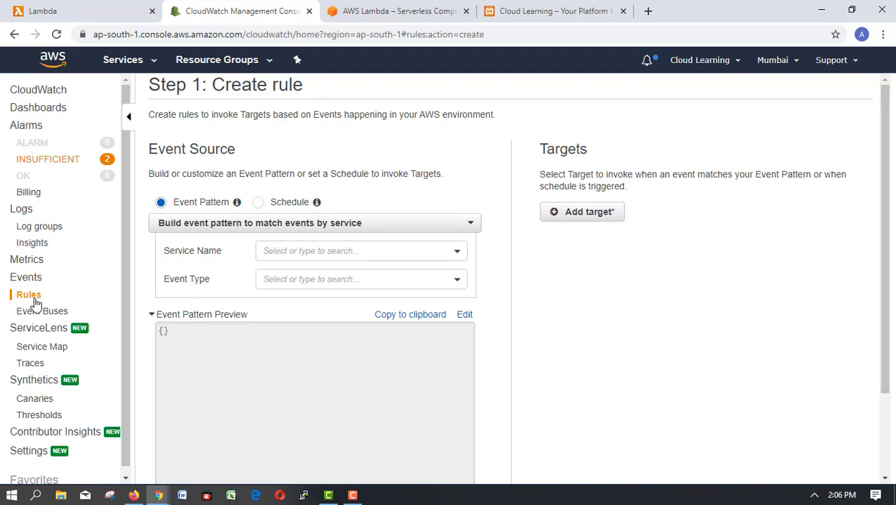
left_click(262, 204)
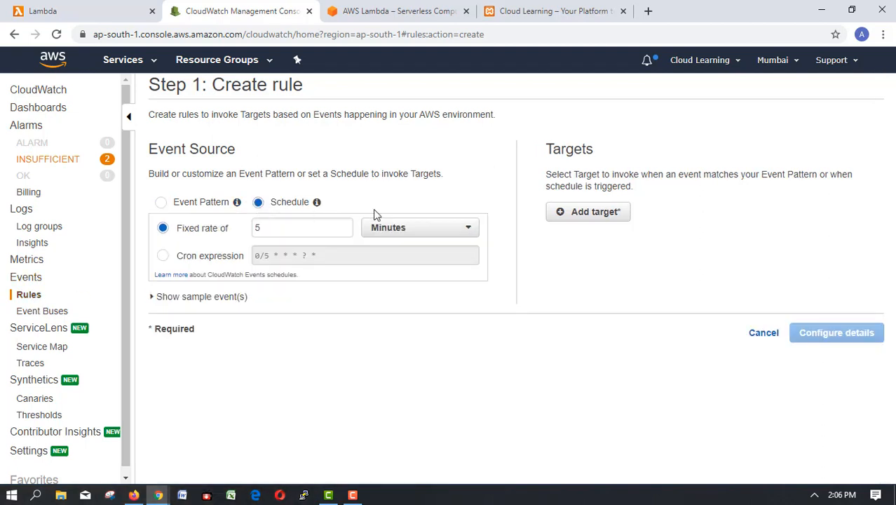
left_click(162, 257)
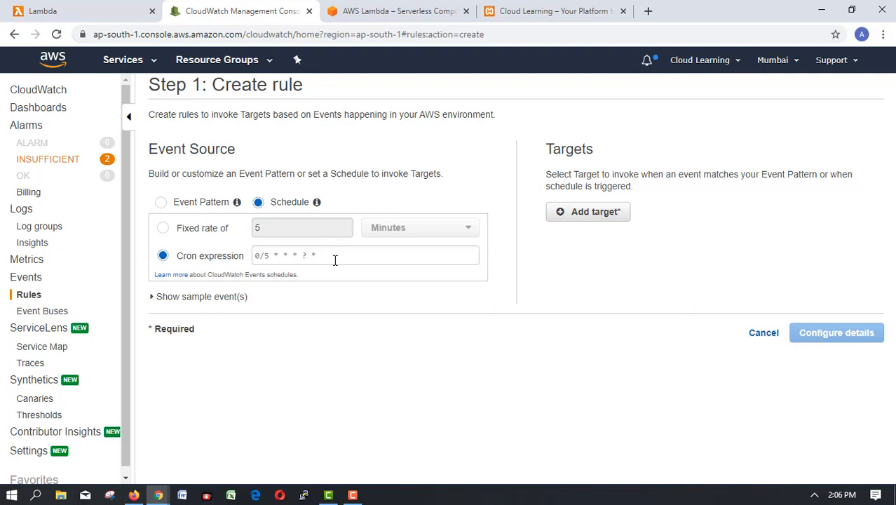
left_click(266, 255)
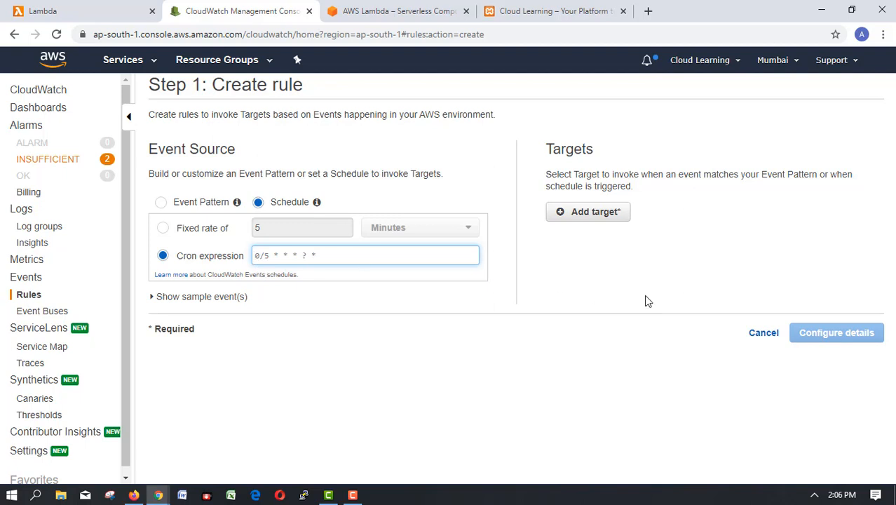
Add the Lambda function Test as the rule's target and switch the schedule to a fixed rate of 5 minutes.
left_click(601, 213)
left_click(635, 211)
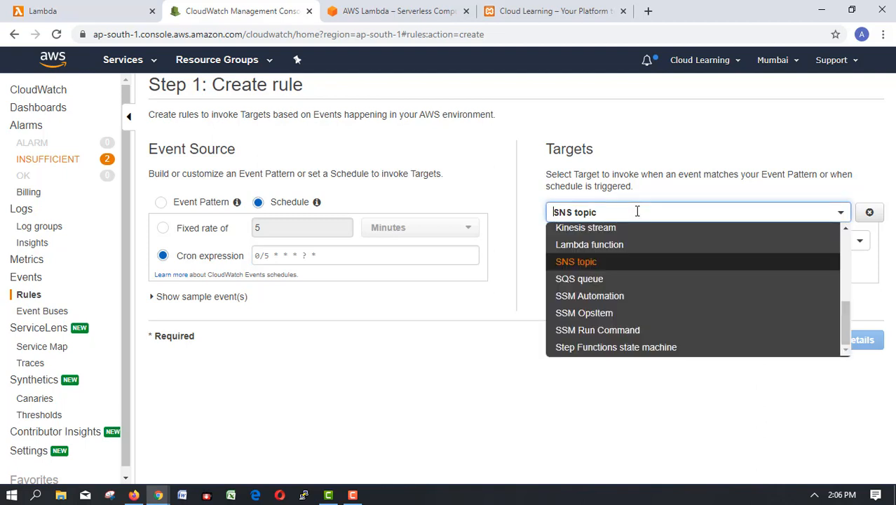
left_click(641, 247)
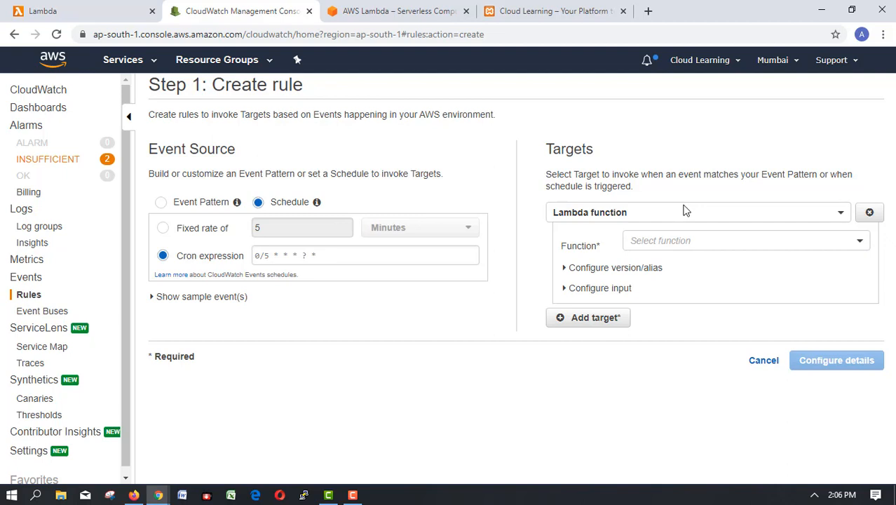
left_click(683, 240)
left_click(675, 258)
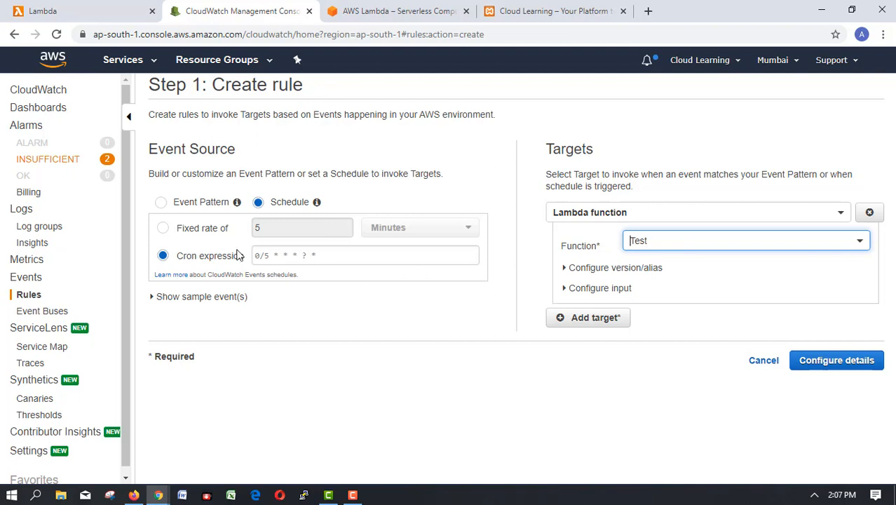
left_click(163, 230)
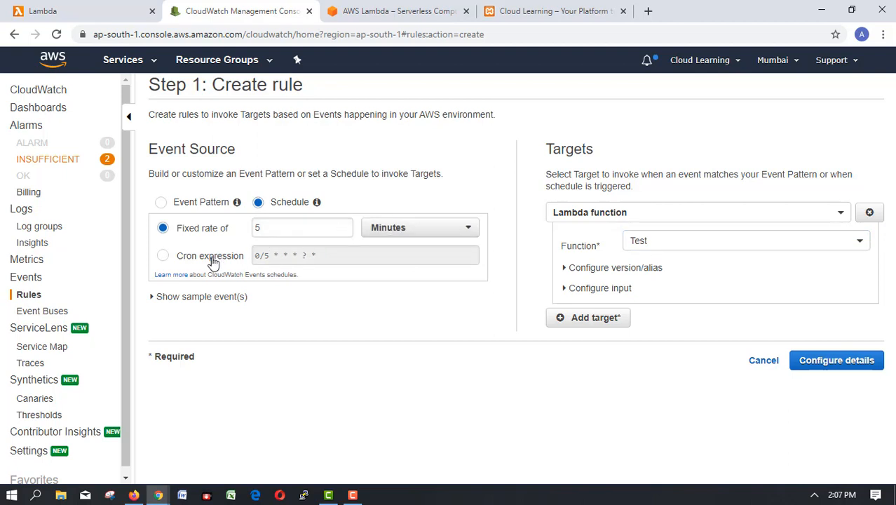
Return to the Test function's trigger setup in Lambda and choose S3 as the source with the bucket cloudlearning102.
left_click(101, 6)
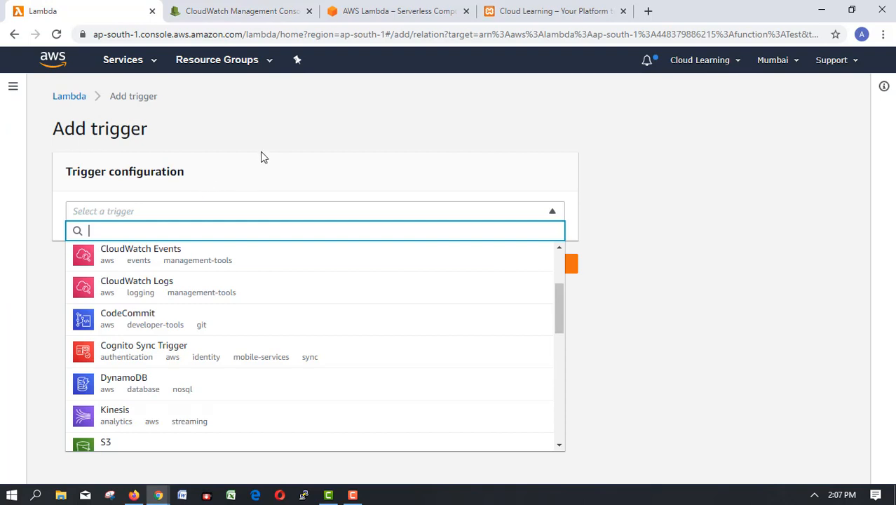
scroll(160, 381, "down", 2)
scroll(160, 381, "down", 1)
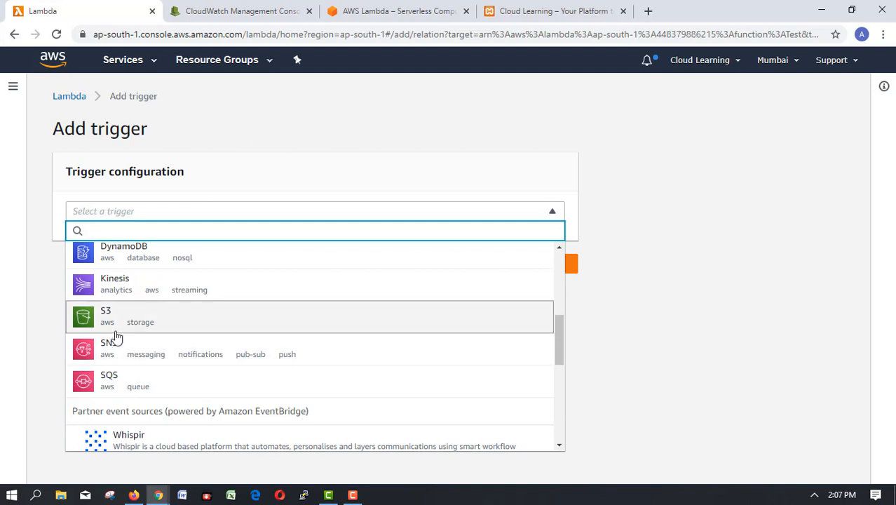
left_click(106, 316)
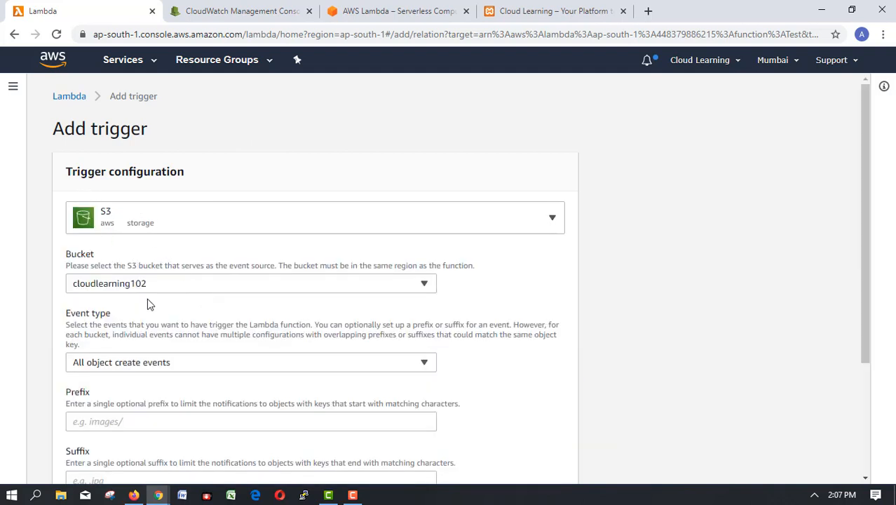
left_click(159, 289)
left_click(168, 292)
scroll(158, 321, "down", 2)
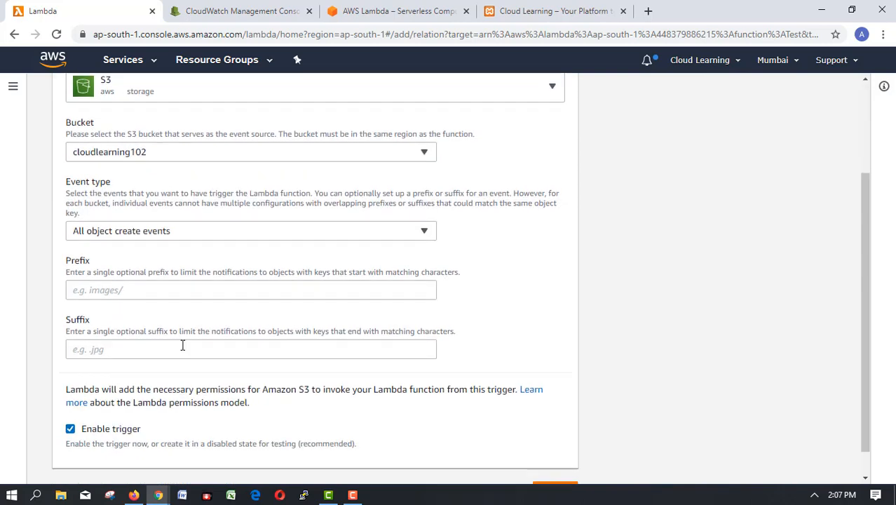
Set the S3 event type to PUT, try to add the trigger, and leave the trigger setup.
left_click(118, 232)
left_click(105, 298)
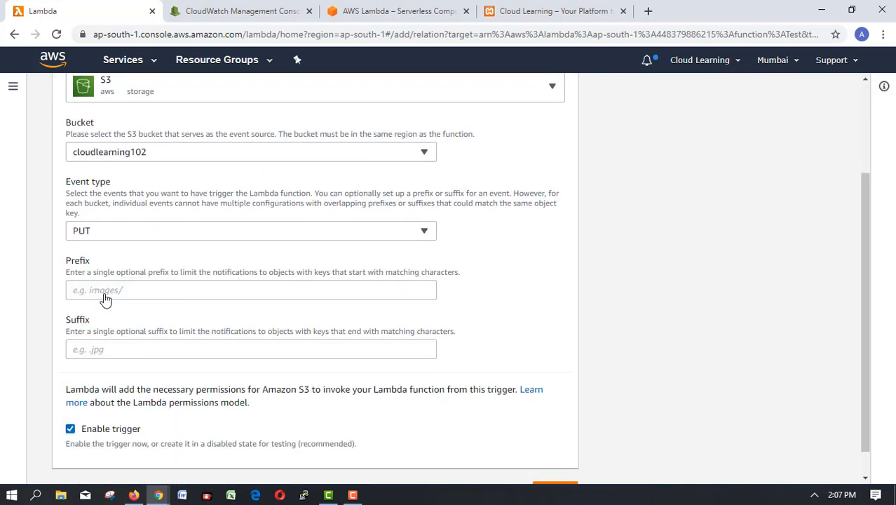
scroll(208, 322, "down", 1)
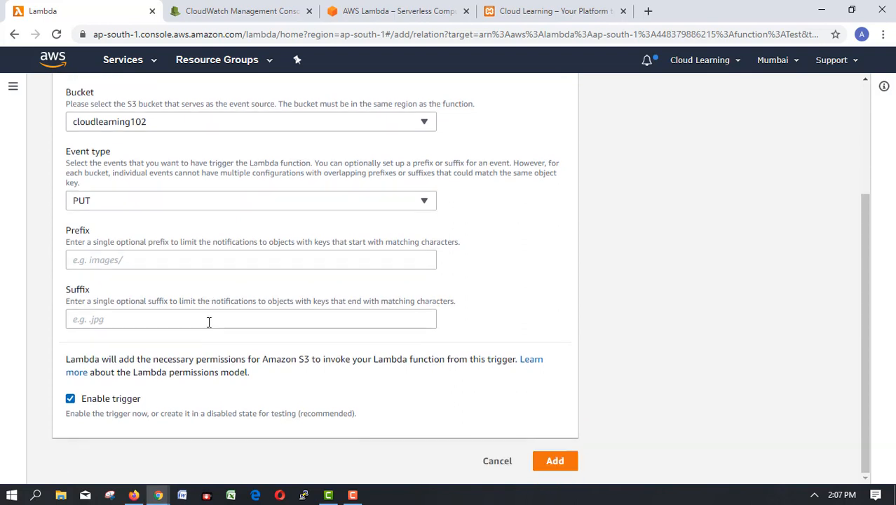
left_click(556, 463)
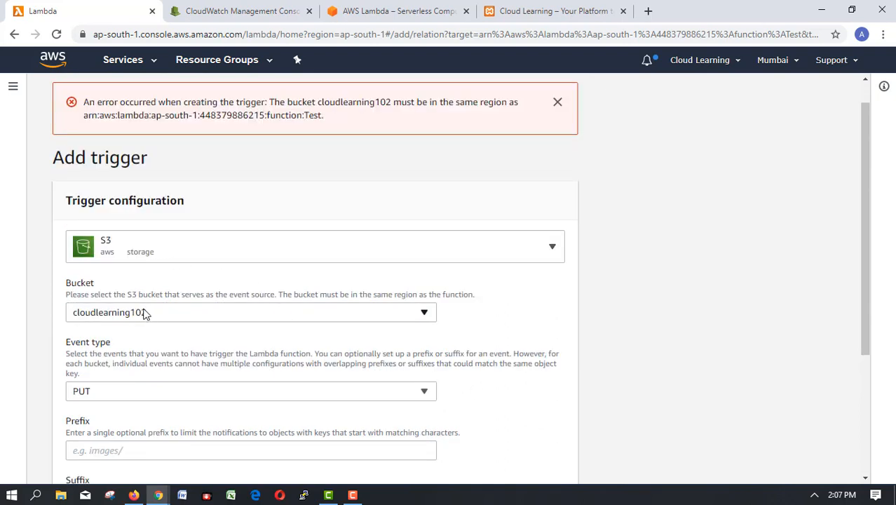
scroll(336, 319, "down", 3)
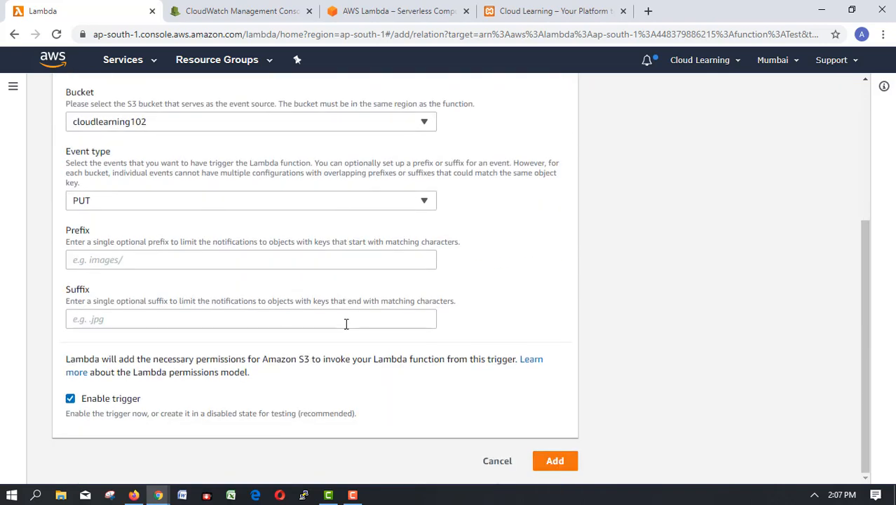
left_click(493, 462)
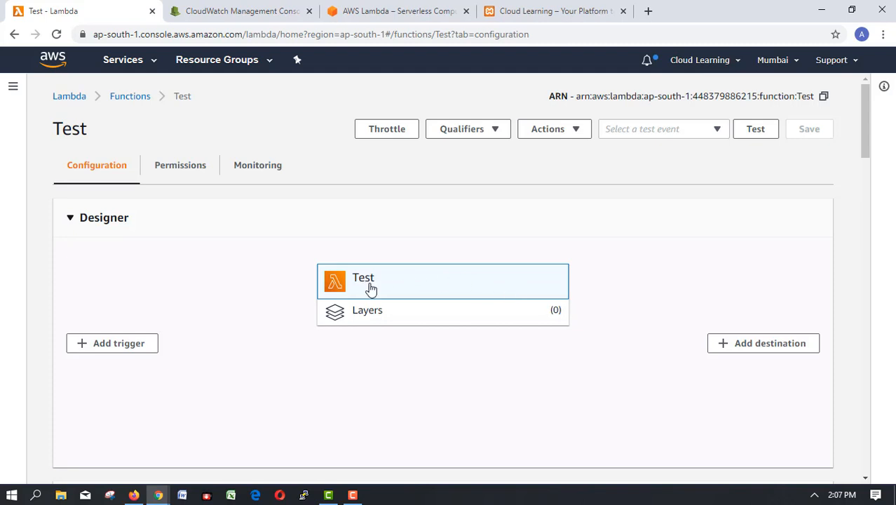
View the source, condition and destination options for adding a destination to the Test function, leaving without saving.
scroll(529, 324, "down", 3)
scroll(529, 324, "down", 2)
scroll(538, 398, "up", 5)
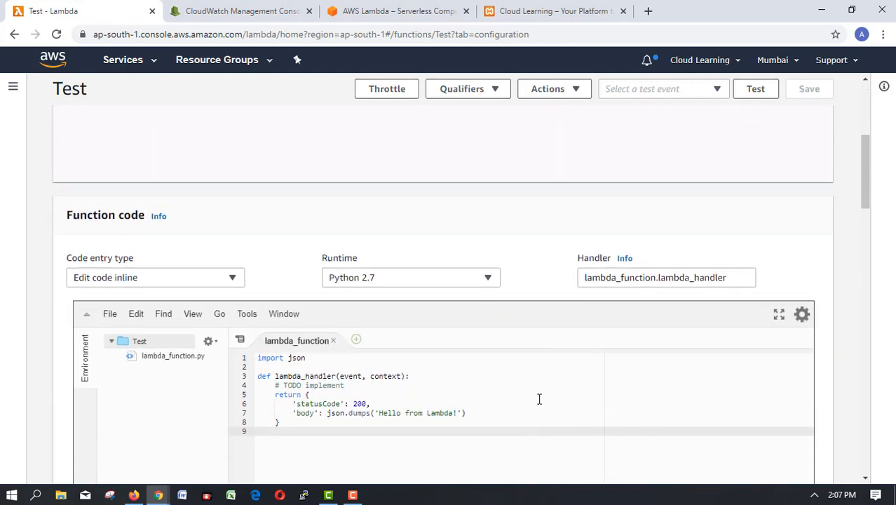
left_click(743, 349)
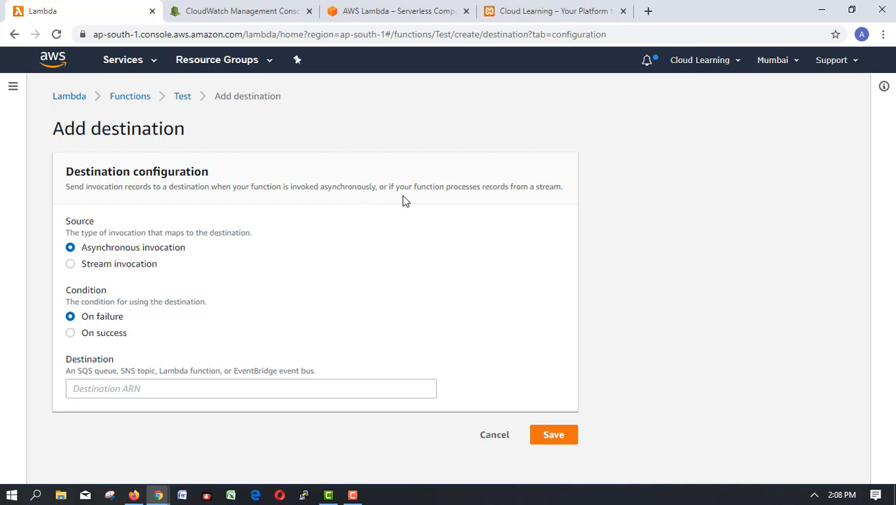
left_click(496, 432)
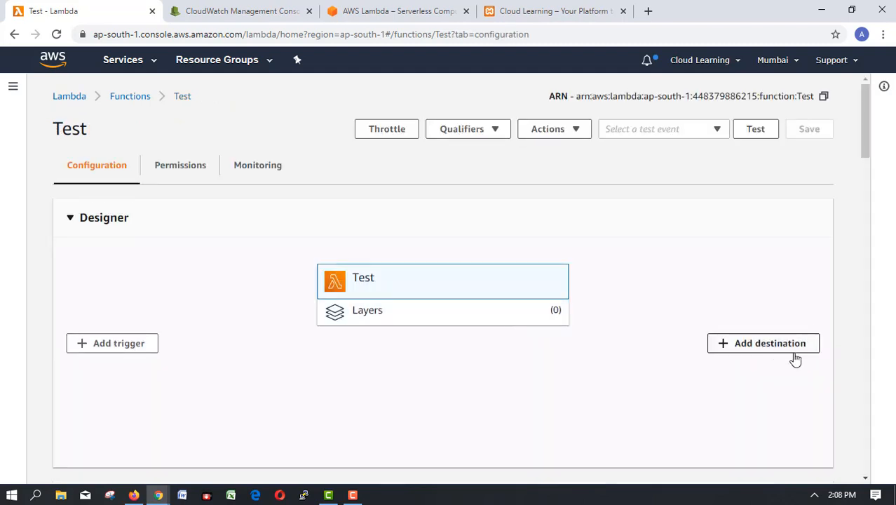
Examine the Test function's environment variables, tags, execution role and basic settings.
scroll(807, 364, "down", 1)
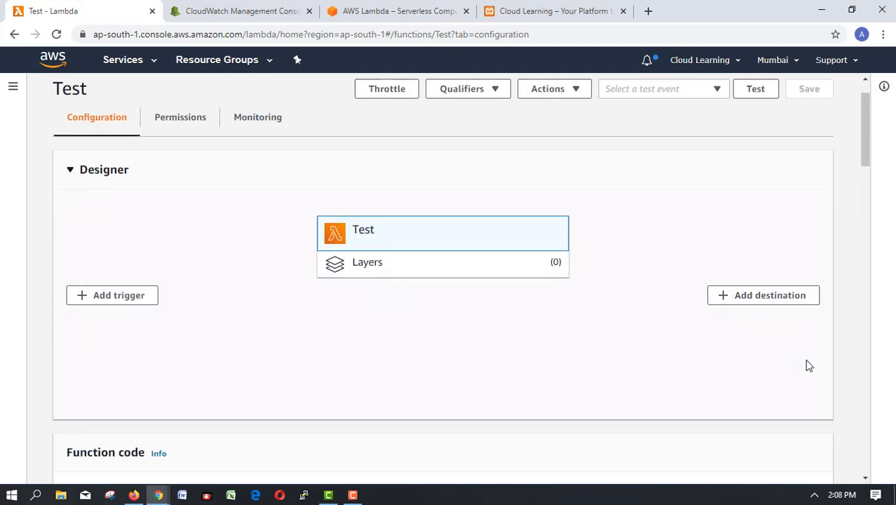
scroll(808, 365, "down", 3)
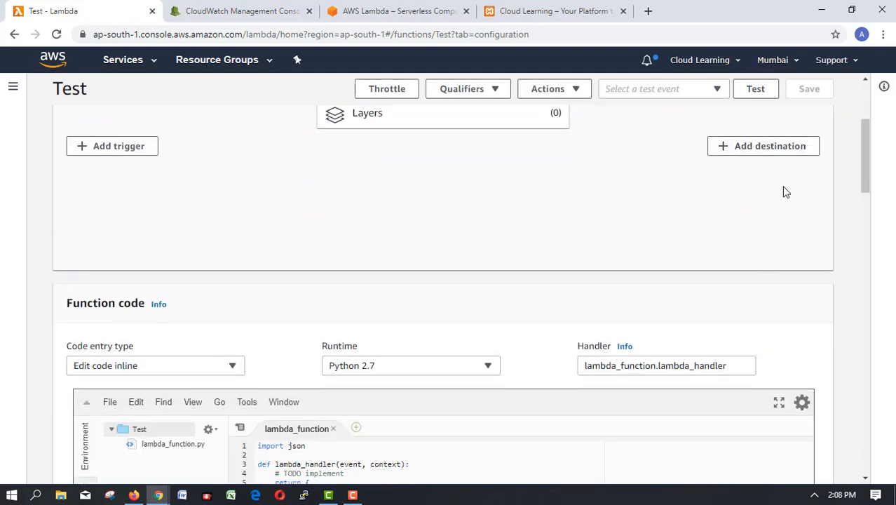
scroll(774, 203, "down", 1)
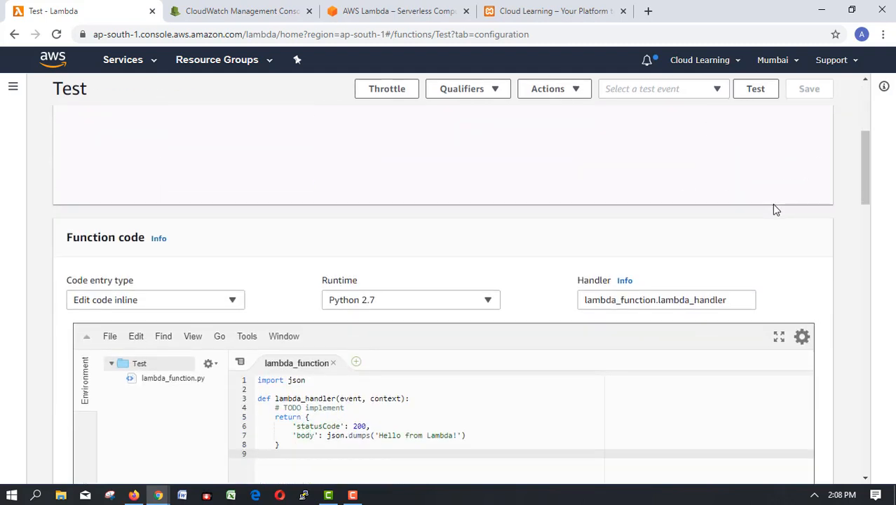
scroll(774, 209, "down", 8)
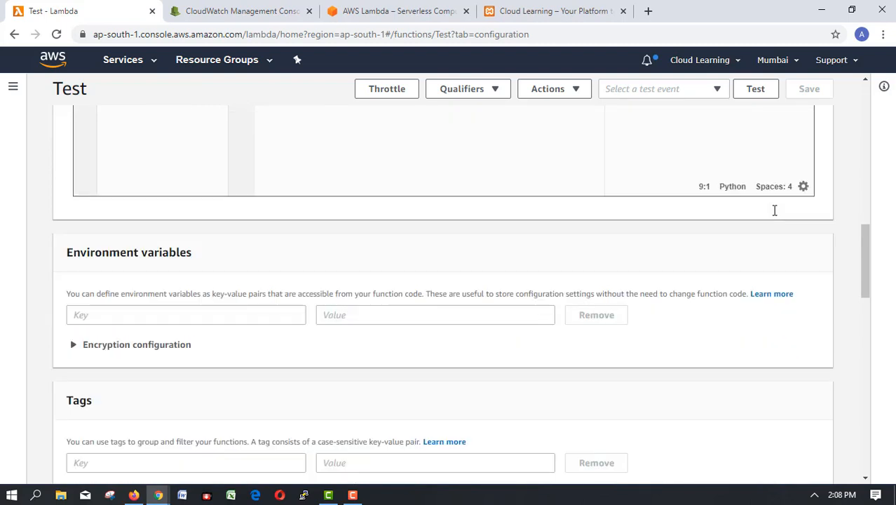
scroll(774, 210, "down", 2)
scroll(734, 224, "up", 1)
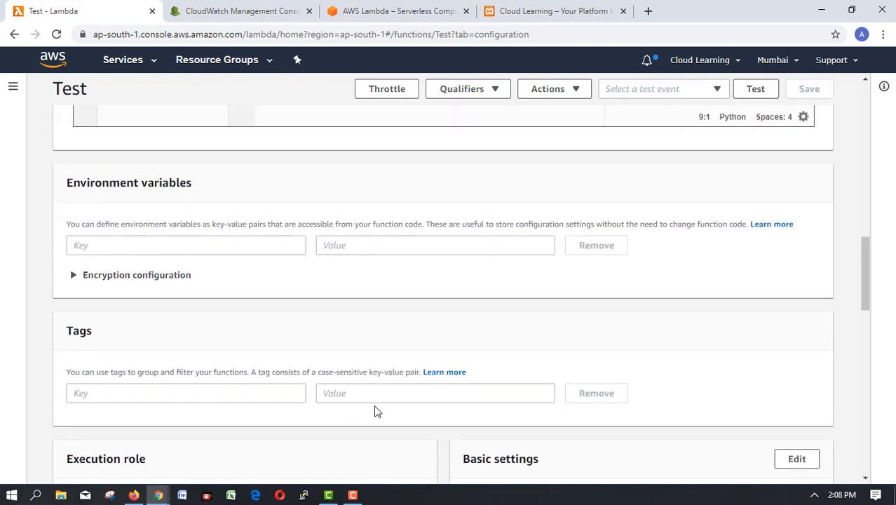
scroll(424, 380, "down", 4)
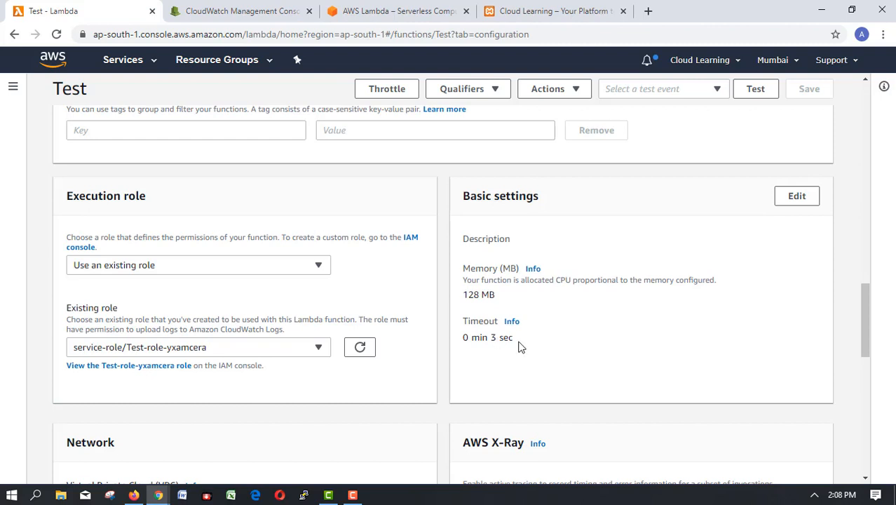
Try a timeout of 15 min 0 sec and 3008 MB of memory in the basic settings, leaving without saving.
double_click(487, 295)
left_click(810, 197)
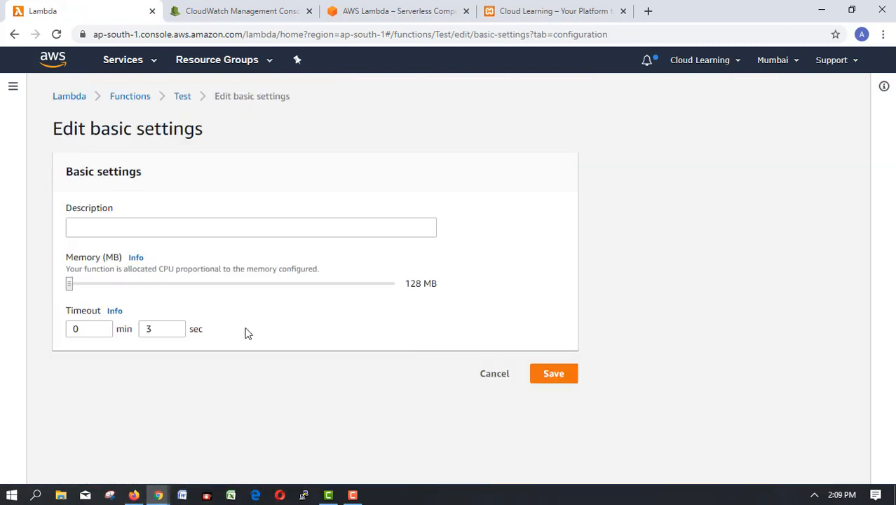
left_click(151, 328)
left_click(91, 326)
left_click_drag(91, 327, 54, 331)
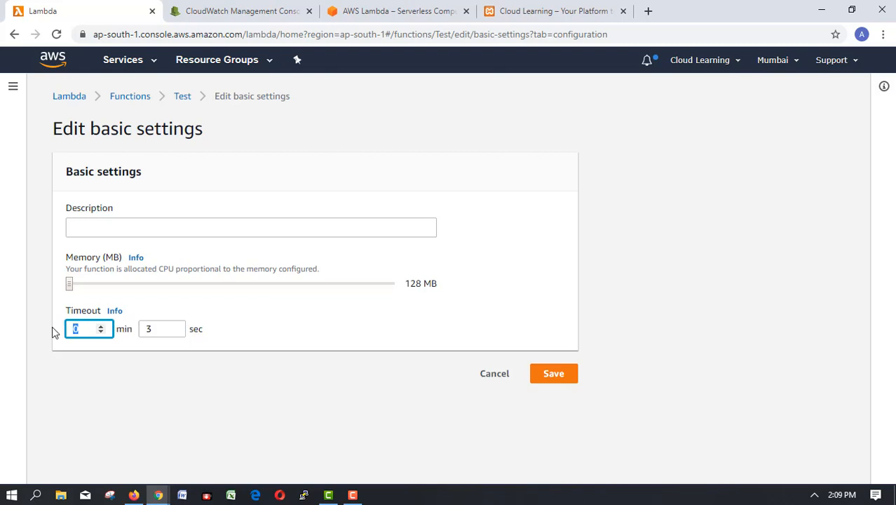
type("15")
left_click(68, 283)
left_click_drag(68, 284, 386, 283)
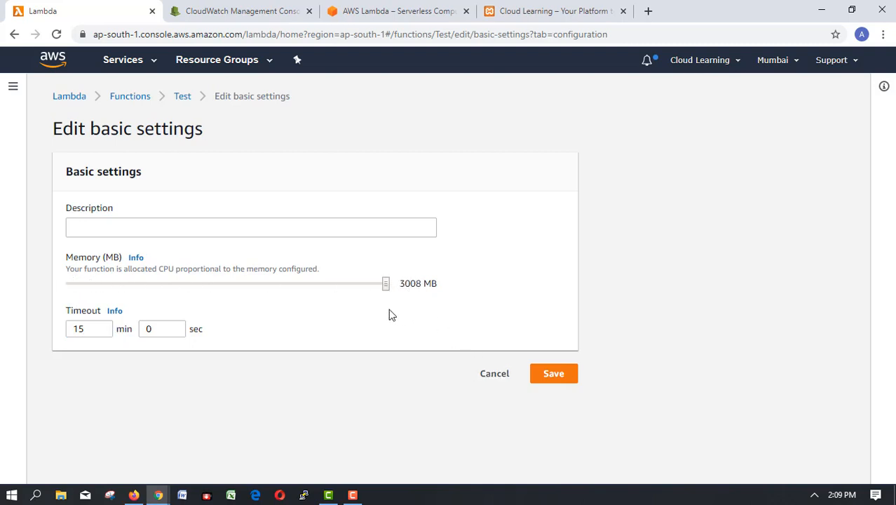
left_click(497, 382)
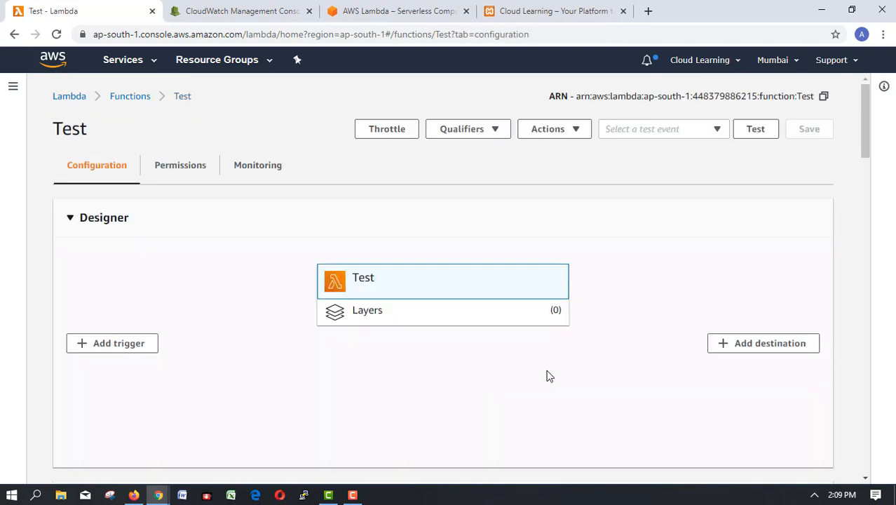
Review the rest of the Test function's configuration, including execution role, network, AWS X-Ray and concurrency settings.
scroll(547, 377, "down", 5)
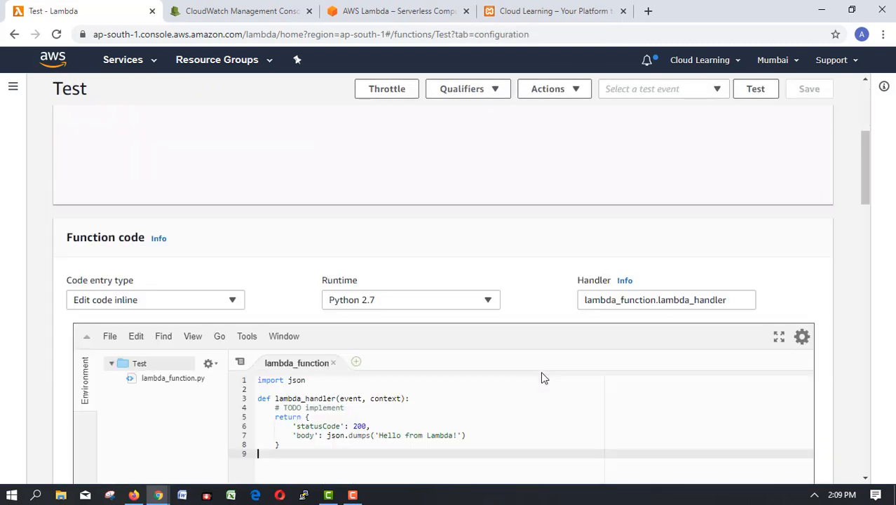
scroll(545, 379, "down", 3)
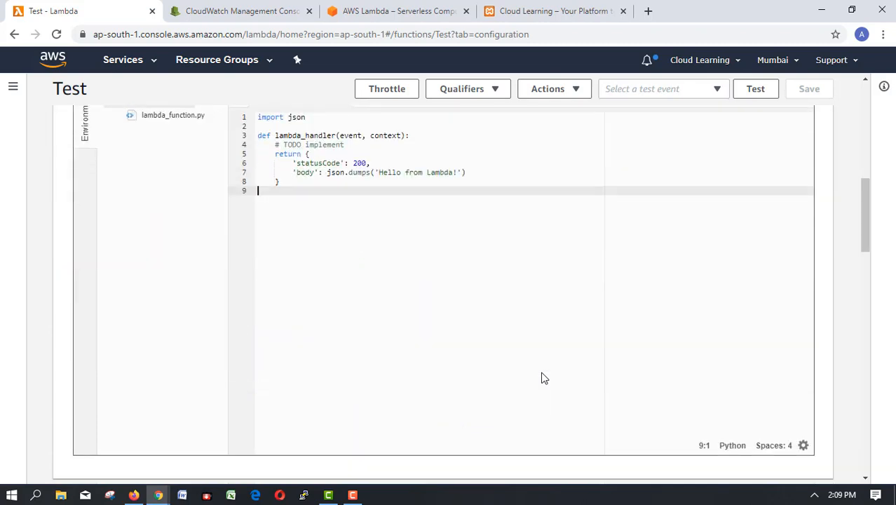
scroll(544, 379, "down", 5)
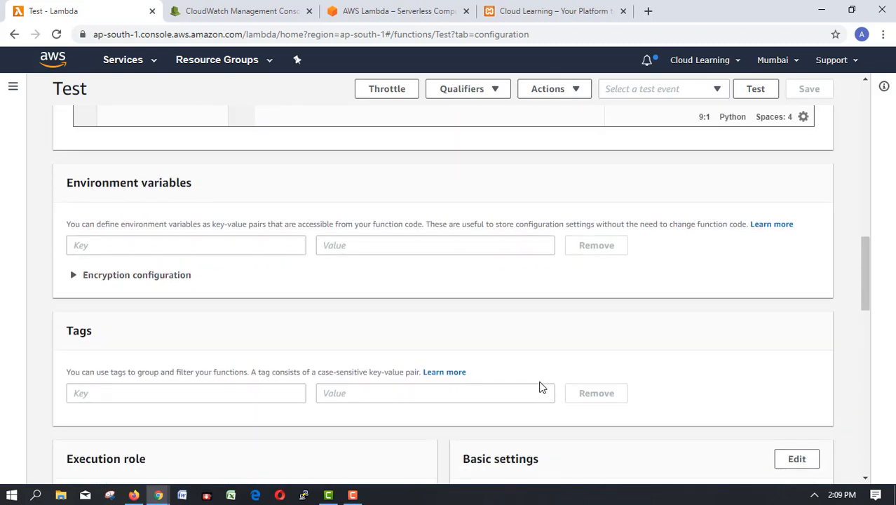
scroll(540, 386, "down", 3)
scroll(540, 392, "down", 1)
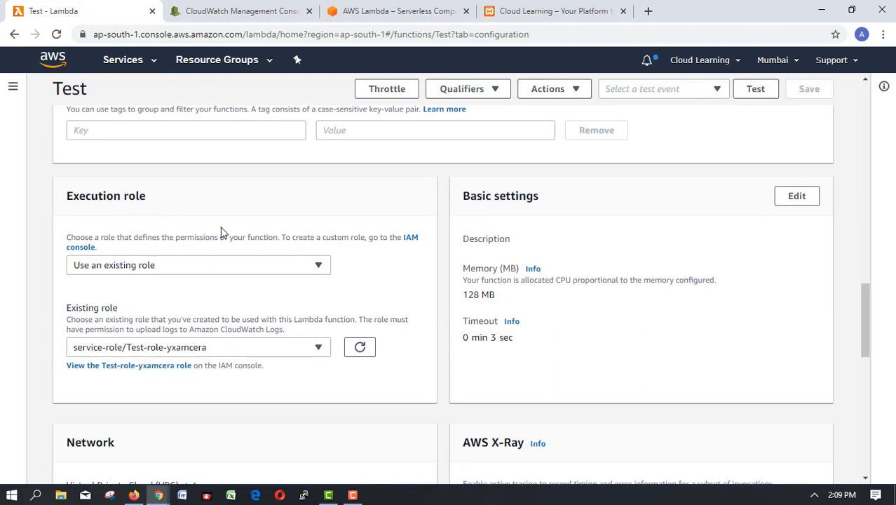
scroll(220, 232, "down", 4)
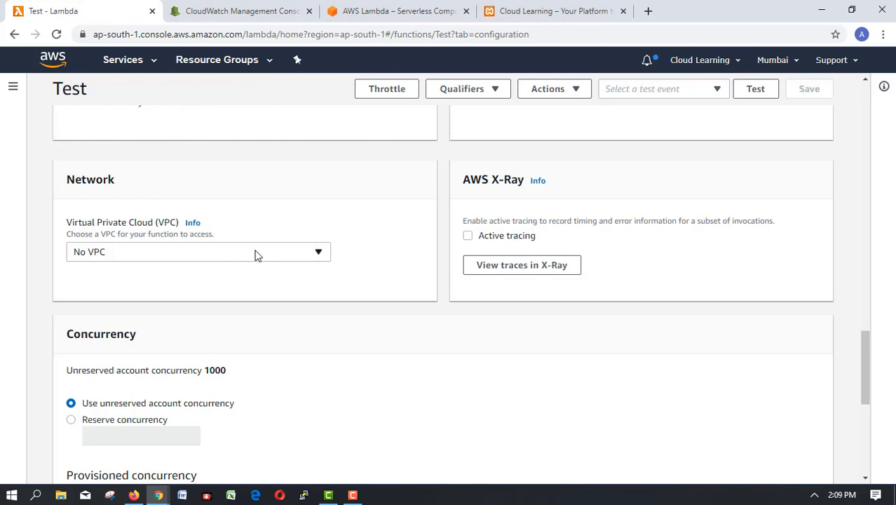
scroll(350, 321, "down", 3)
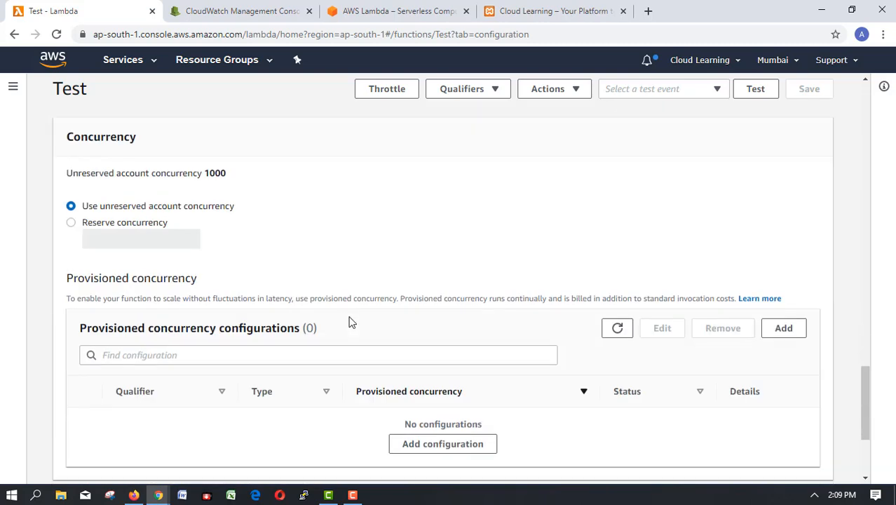
scroll(374, 337, "down", 1)
scroll(375, 338, "up", 8)
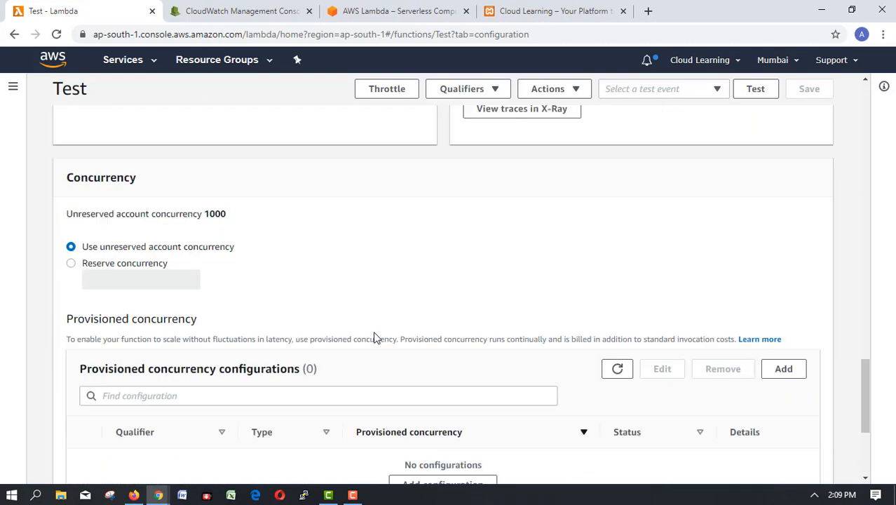
scroll(374, 337, "up", 8)
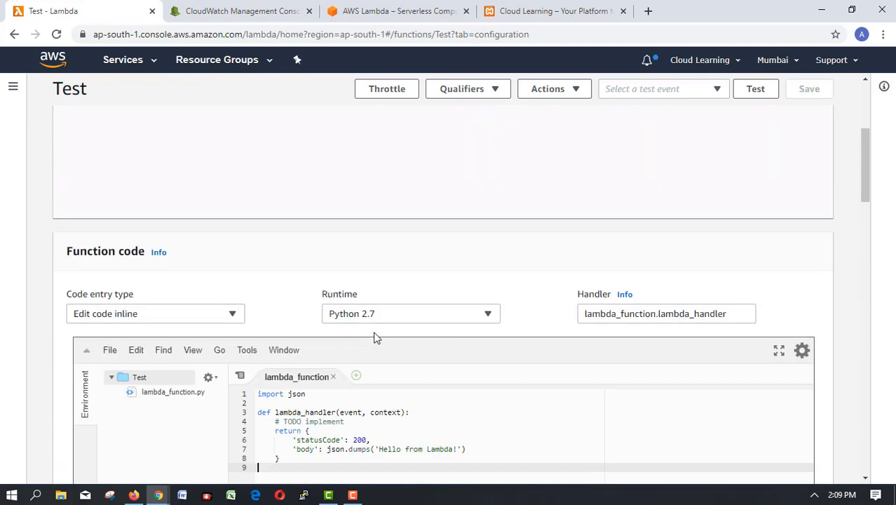
scroll(375, 337, "up", 5)
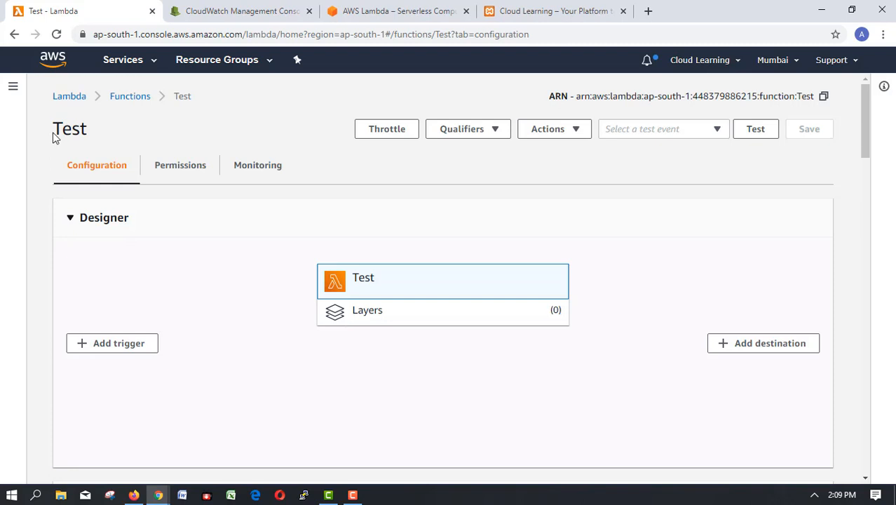
Examine the Test function's CloudWatch metrics and the resource summary of its permissions, ending back at its configuration.
left_click(258, 167)
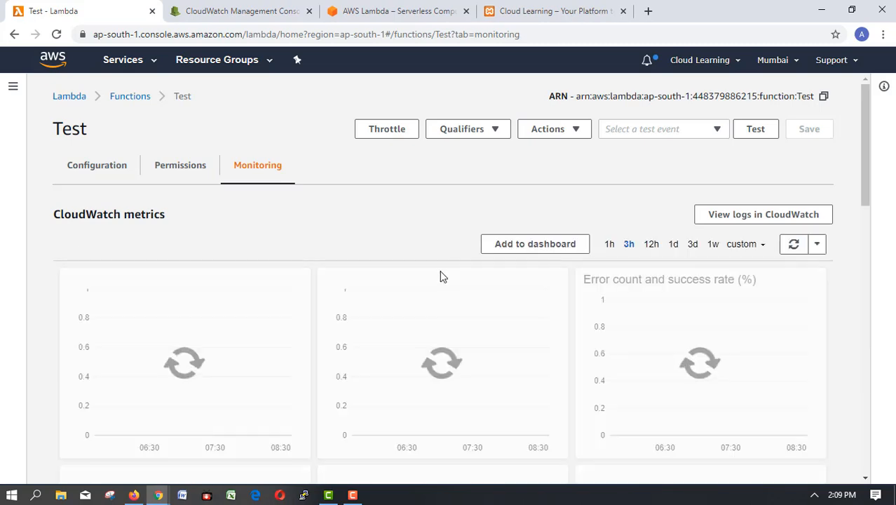
scroll(441, 273, "down", 1)
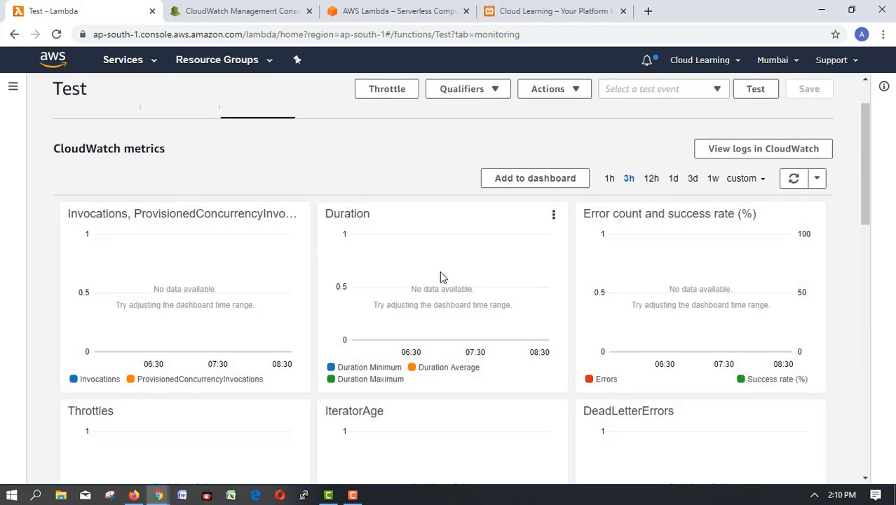
scroll(438, 277, "down", 4)
scroll(438, 284, "up", 4)
scroll(436, 288, "down", 7)
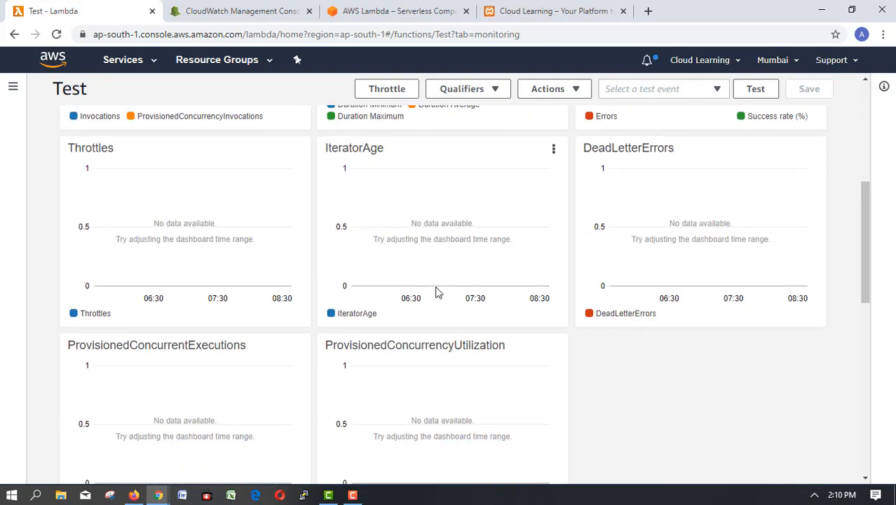
scroll(436, 290, "up", 3)
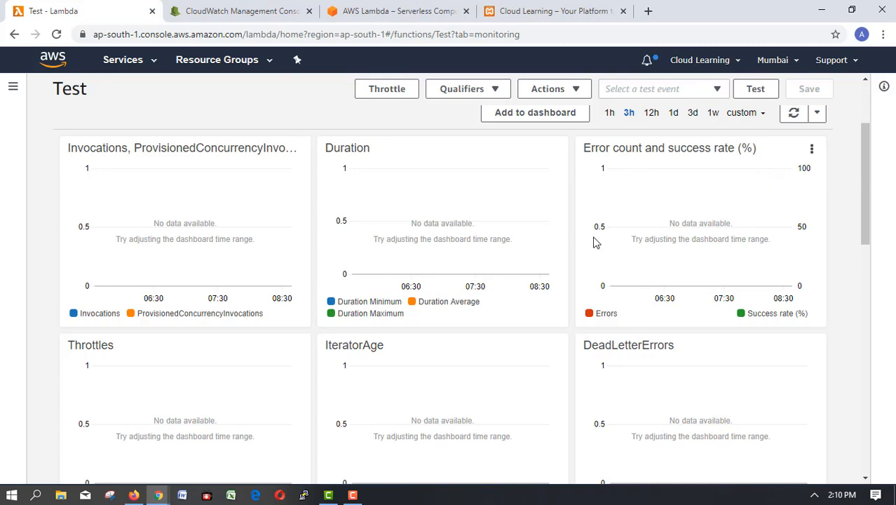
scroll(598, 241, "down", 3)
scroll(601, 240, "up", 5)
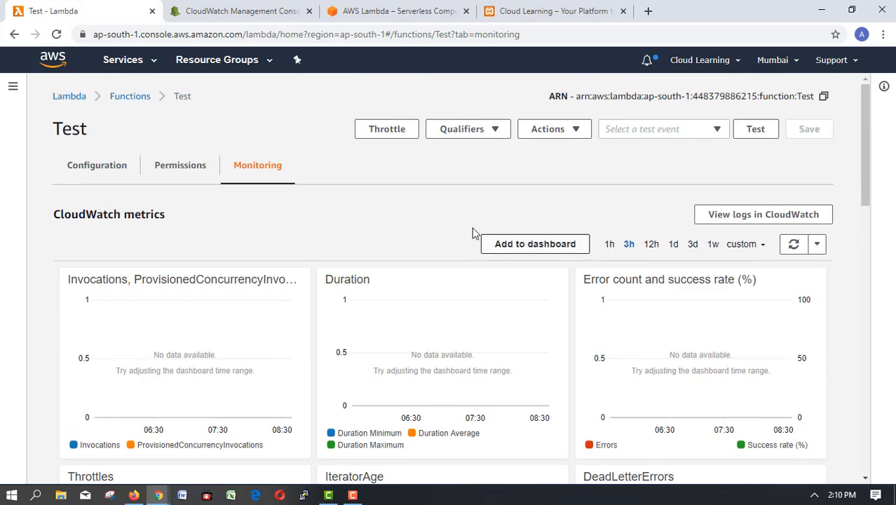
left_click(184, 168)
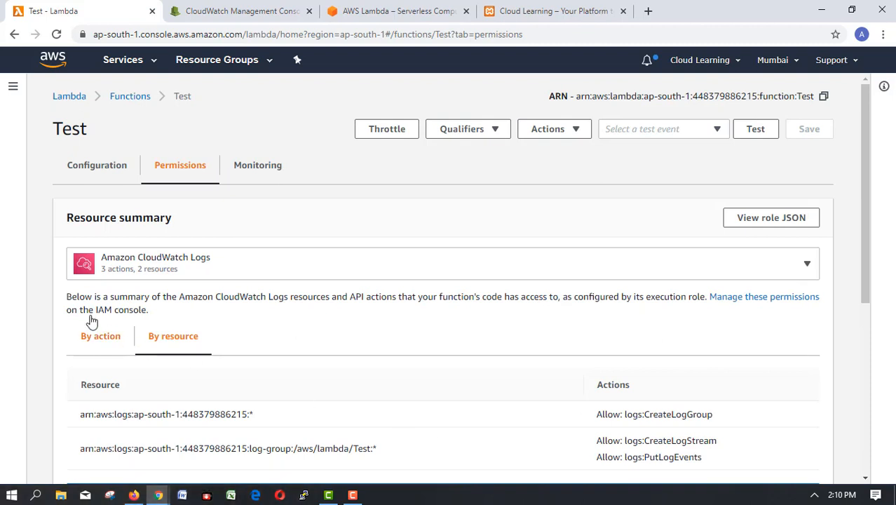
left_click(95, 169)
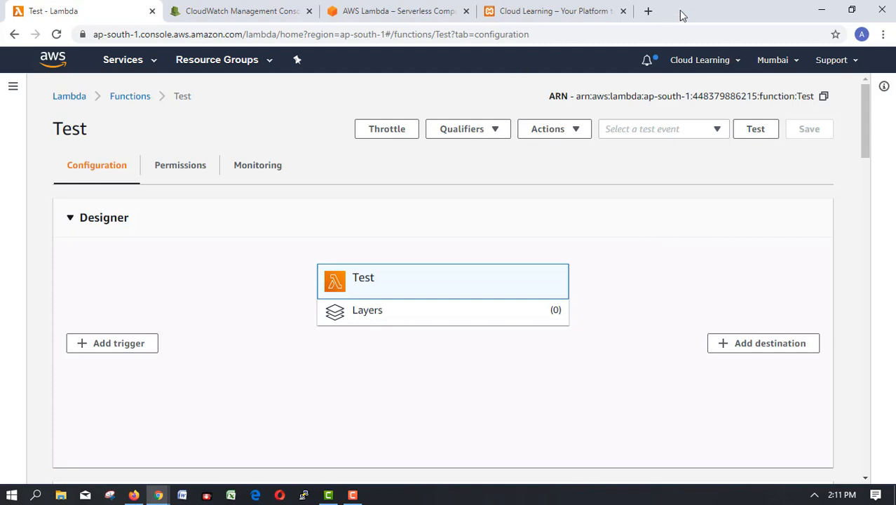
Switch to the Cloud Learning website and look over its home page and list of available courses.
left_click(649, 10)
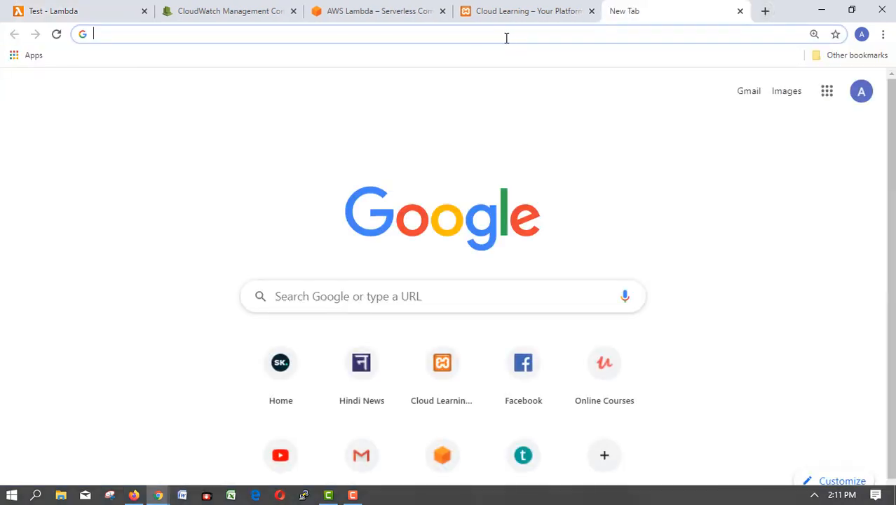
left_click(524, 14)
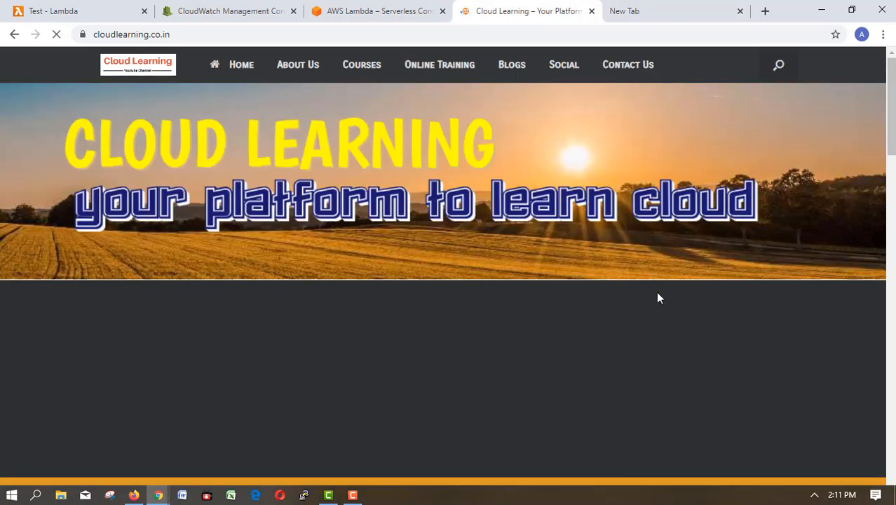
scroll(656, 291, "down", 7)
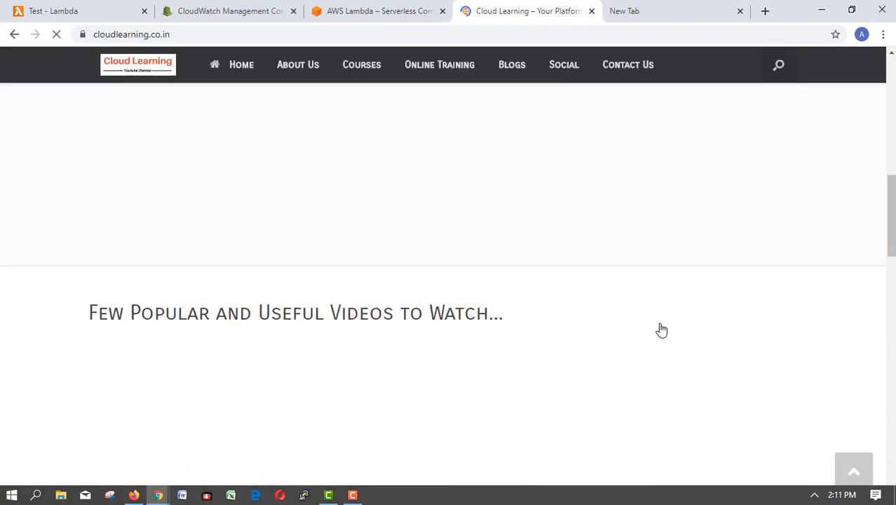
scroll(661, 330, "up", 10)
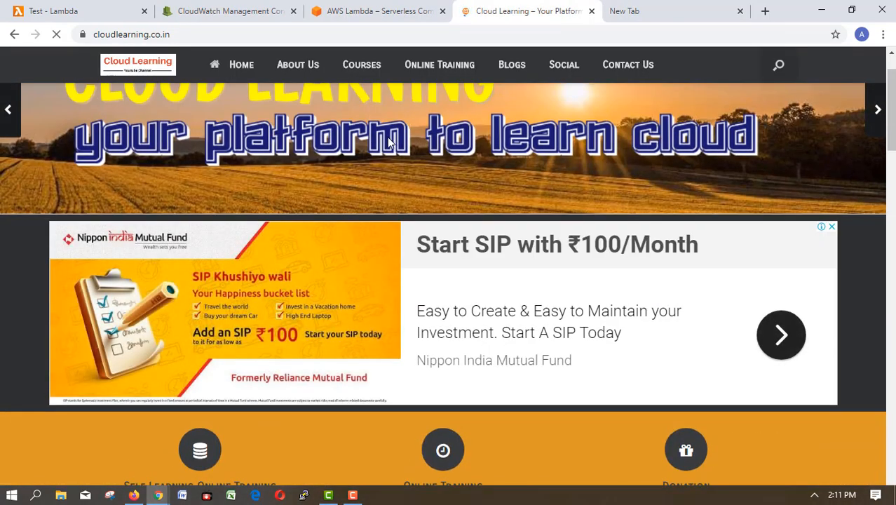
scroll(392, 143, "up", 1)
mouse_move(375, 72)
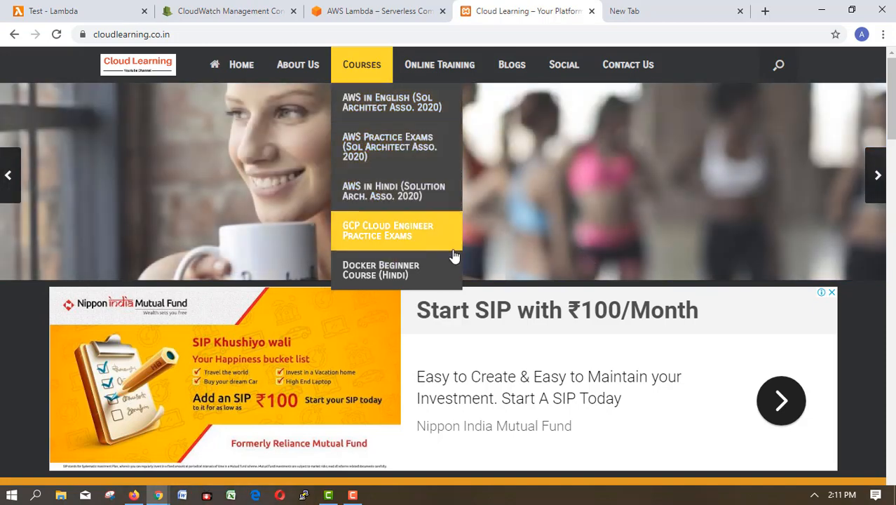
left_click(664, 16)
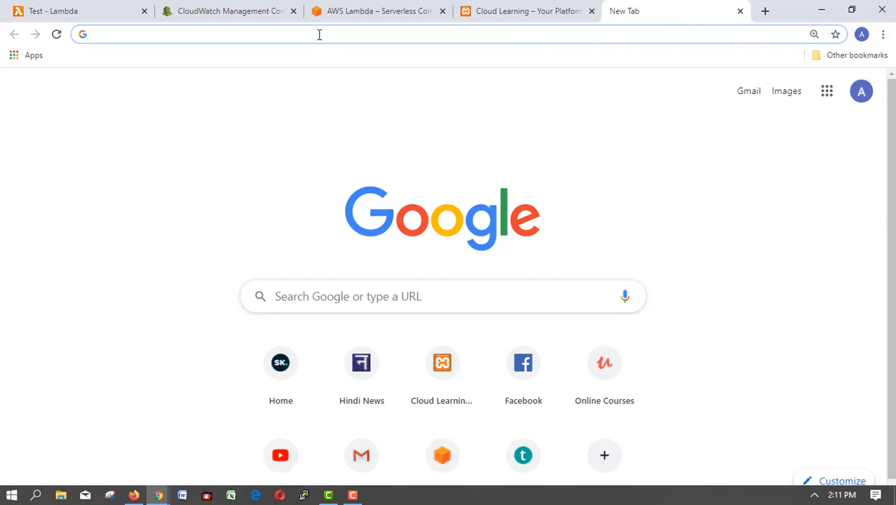
left_click(363, 9)
left_click(226, 11)
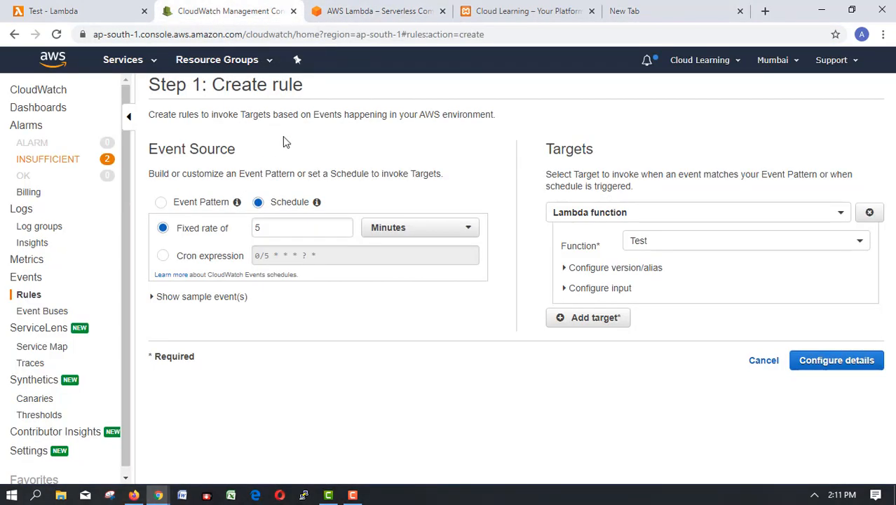
Open the AWS in Hindi (Solution Arch. Asso. 2020) course link from Cloud Learning and look over the featured courses.
left_click(495, 5)
mouse_move(369, 88)
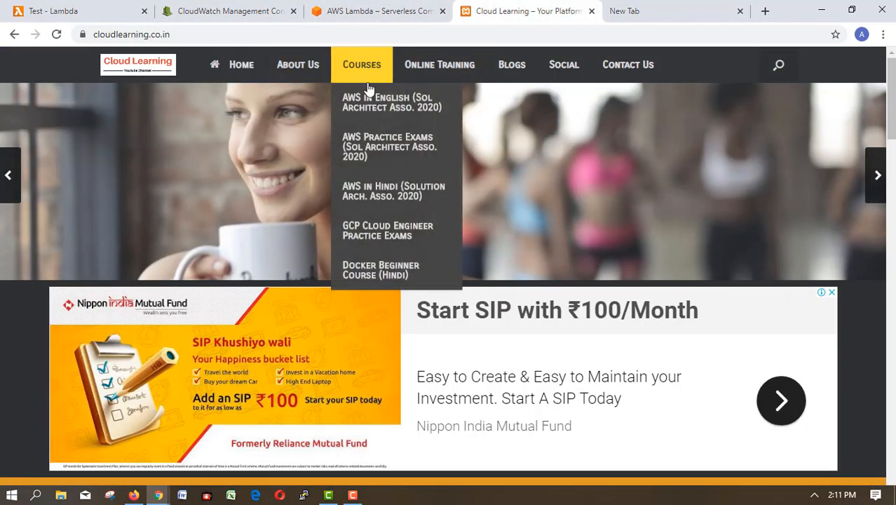
left_click(400, 195)
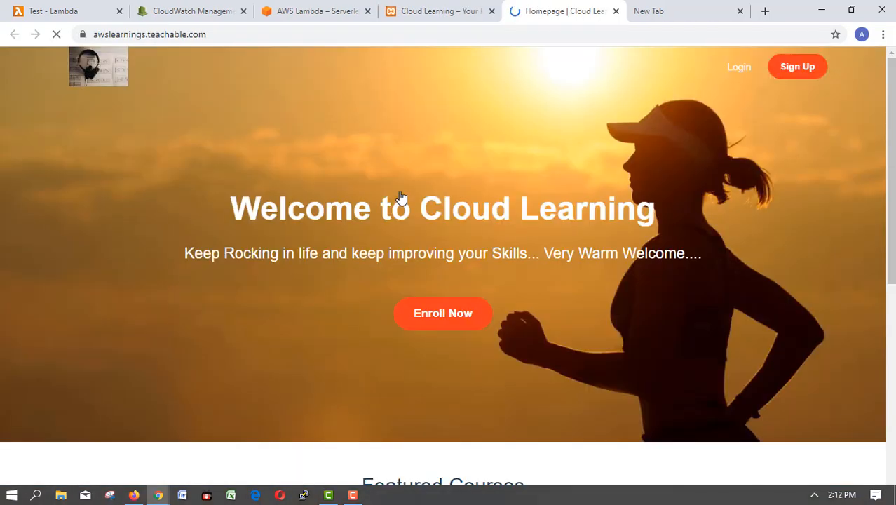
scroll(482, 310, "down", 6)
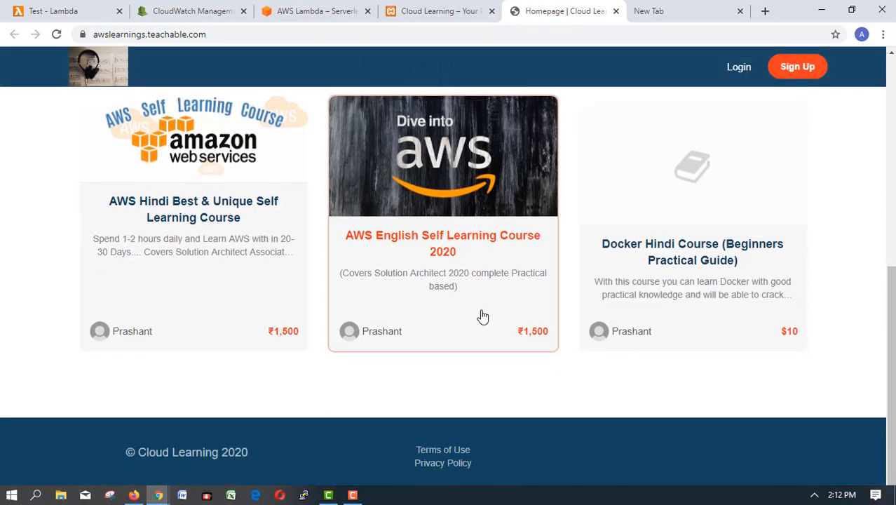
scroll(403, 326, "up", 3)
scroll(324, 355, "down", 3)
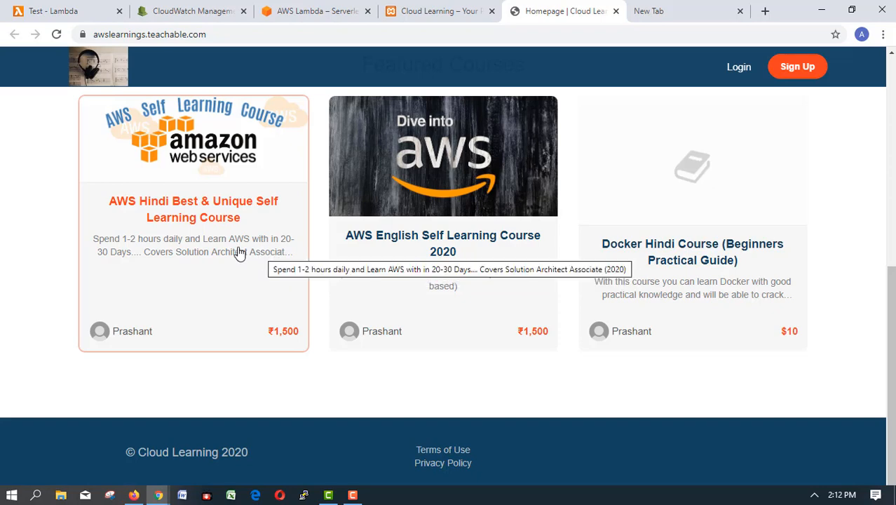
scroll(242, 253, "up", 6)
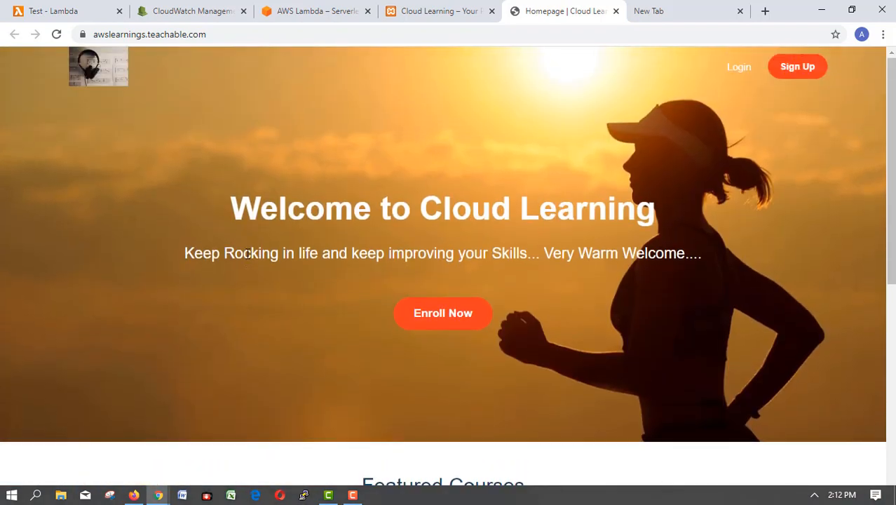